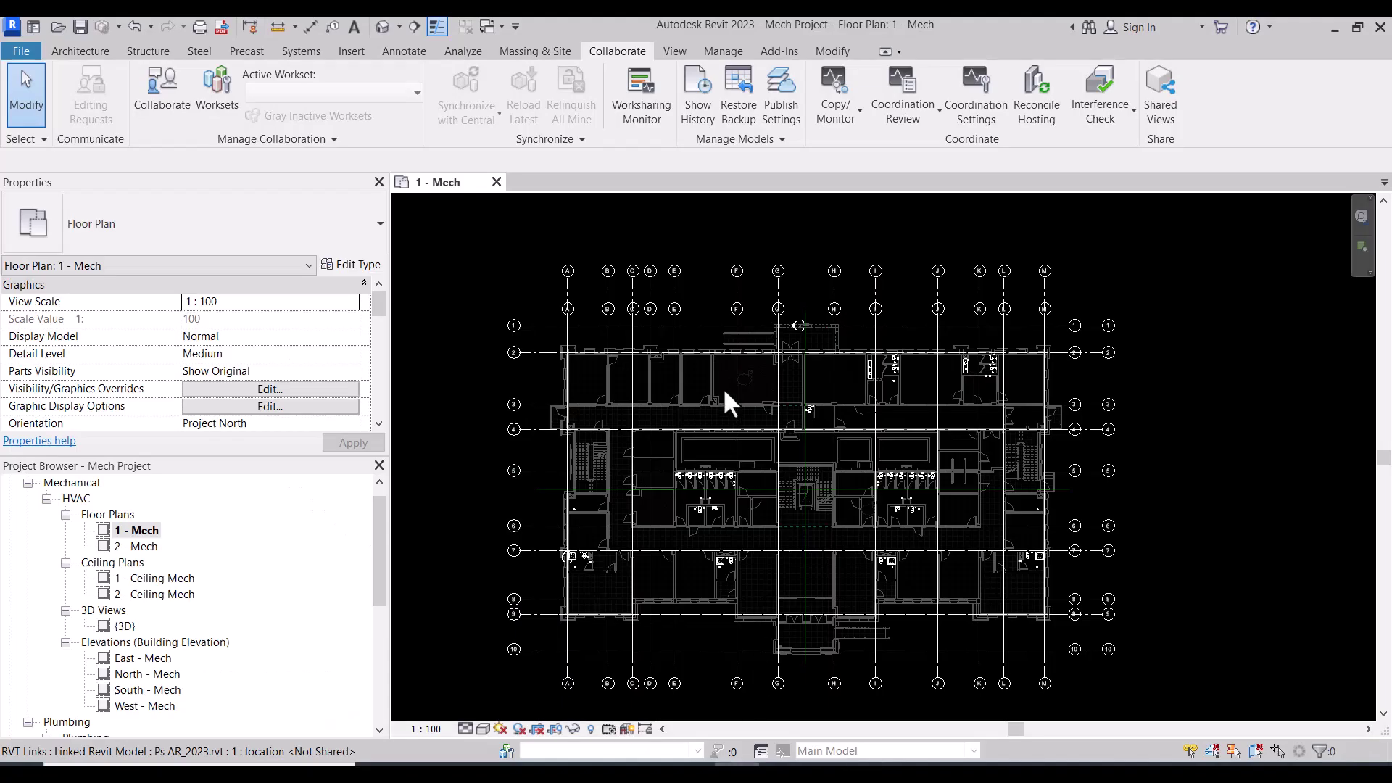
Inspect grid lines 1, 3, A and B in the 1 - Mech floor plan.
{"action": "scroll", "coordinate": [761, 523], "scroll_direction": "up", "scroll_amount": 2}
{"action": "scroll", "coordinate": [750, 430], "scroll_direction": "up", "scroll_amount": 2}
{"action": "scroll", "coordinate": [750, 430], "scroll_direction": "down", "scroll_amount": 4}
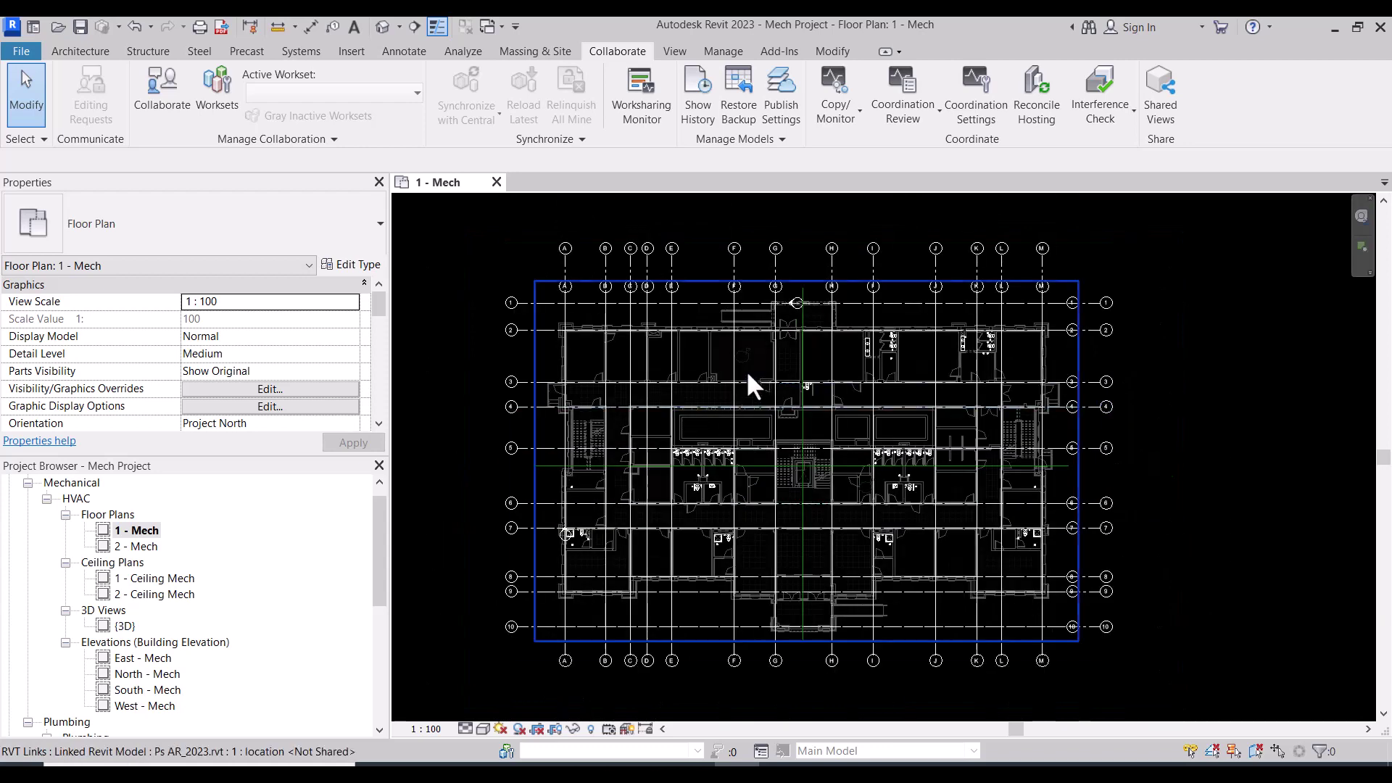
{"action": "left_click", "coordinate": [534, 304]}
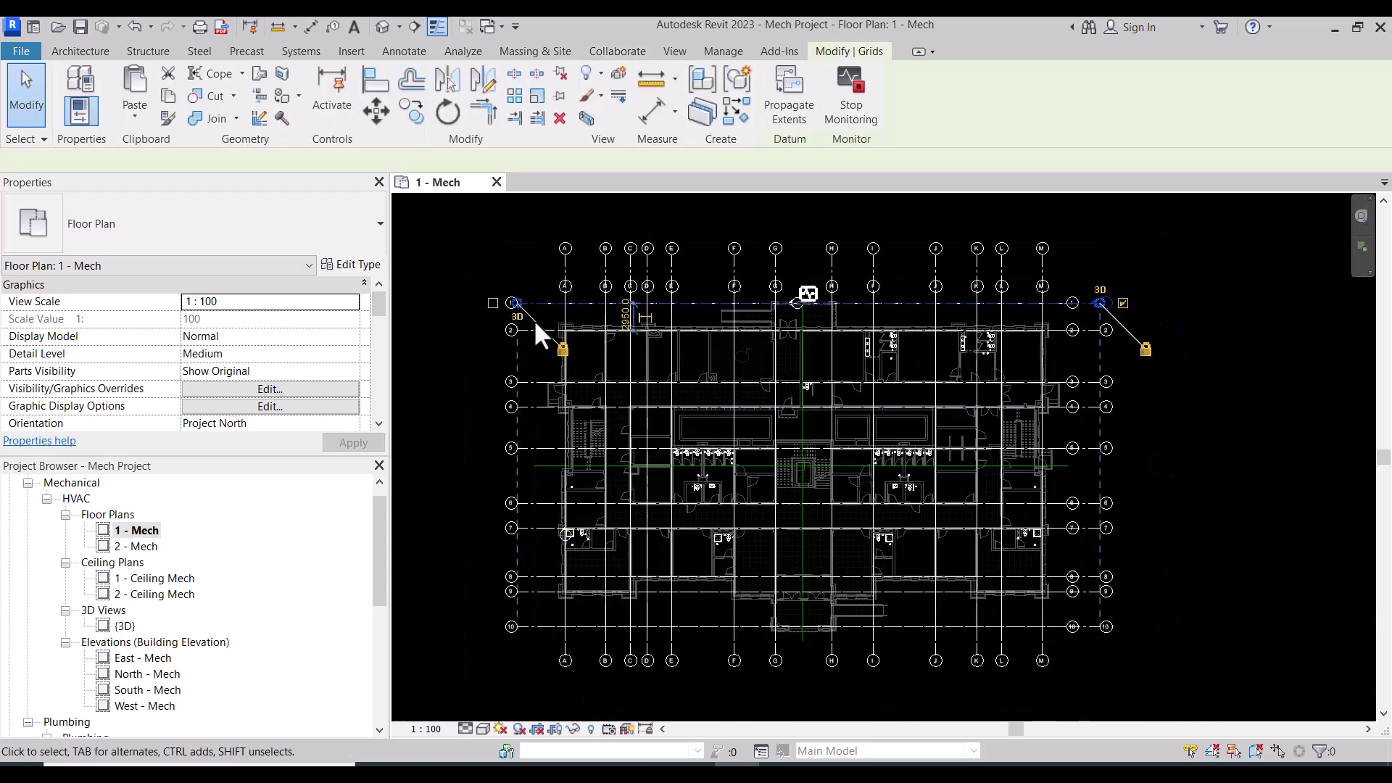
{"action": "left_click", "coordinate": [528, 379]}
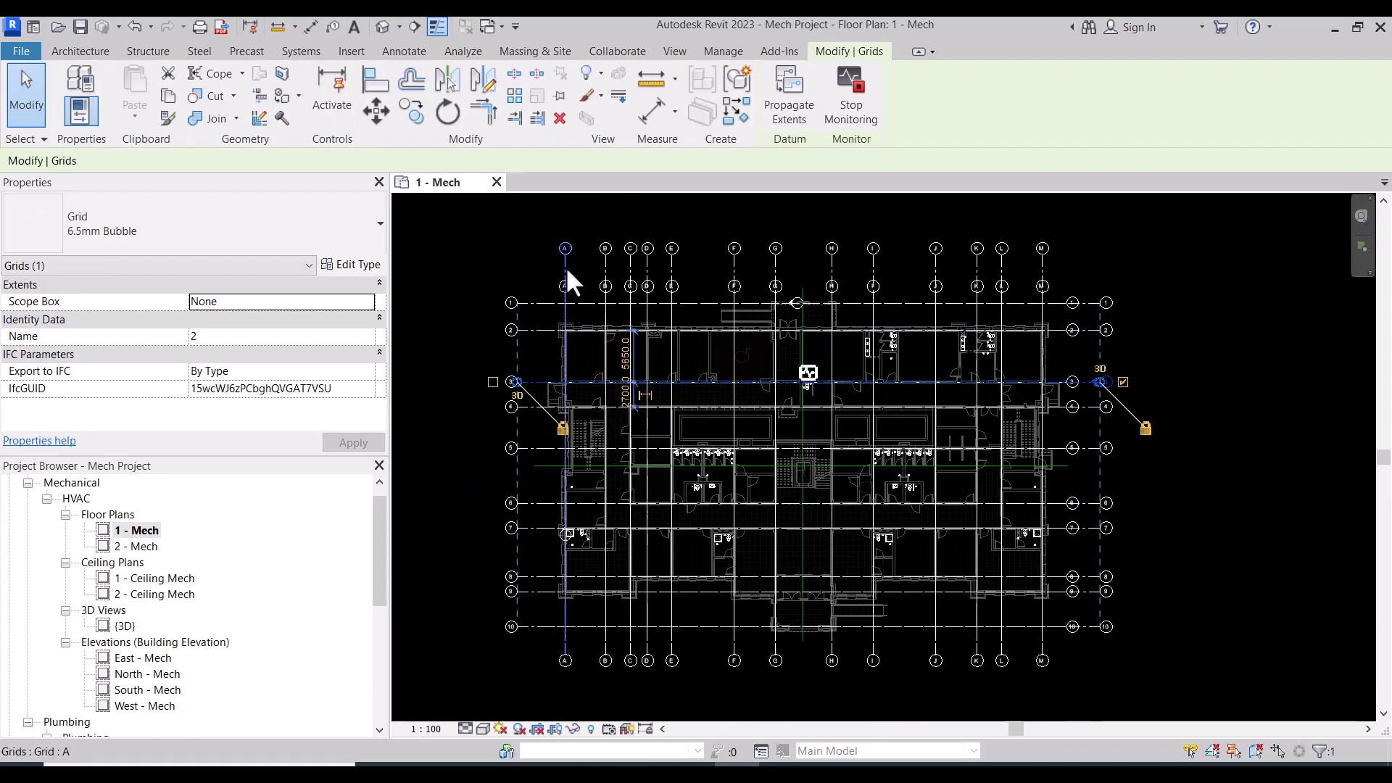
{"action": "left_click", "coordinate": [490, 262]}
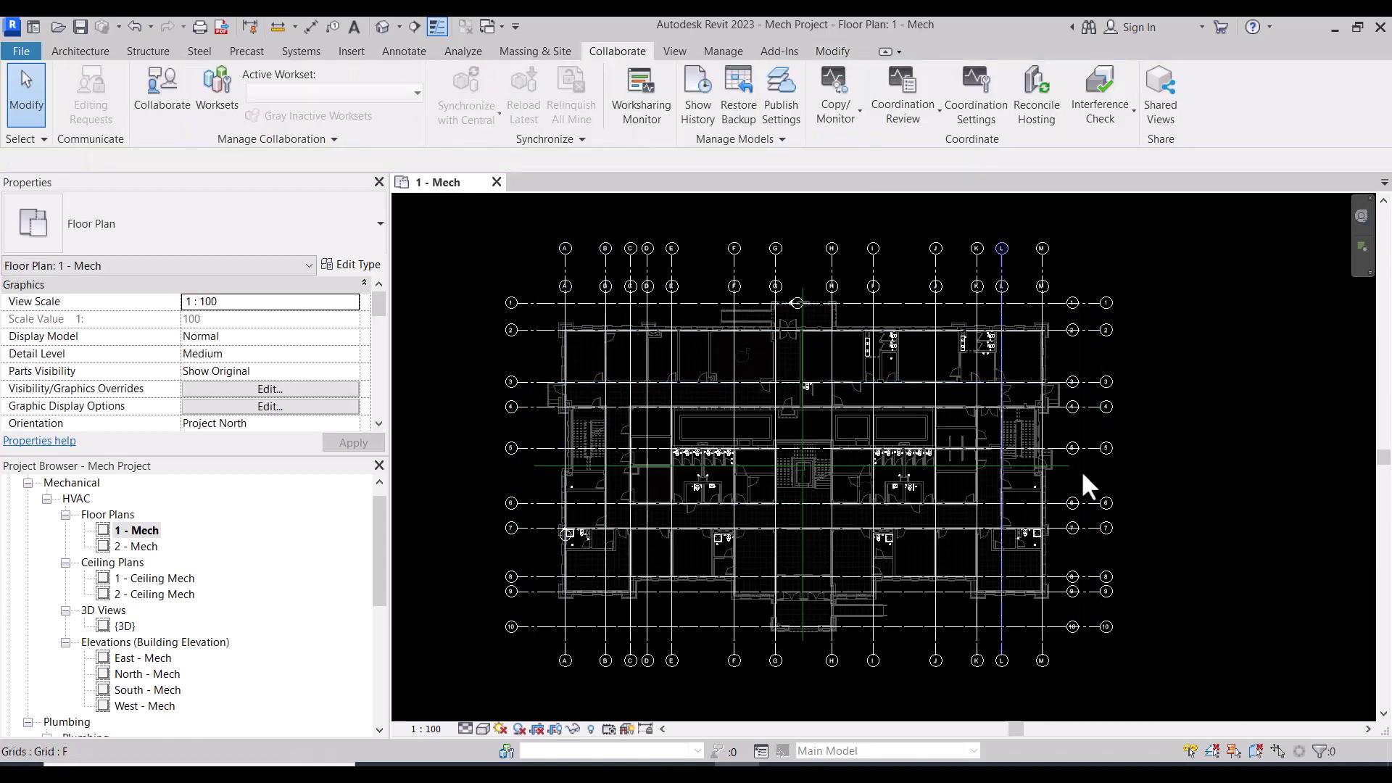
{"action": "left_click", "coordinate": [567, 270]}
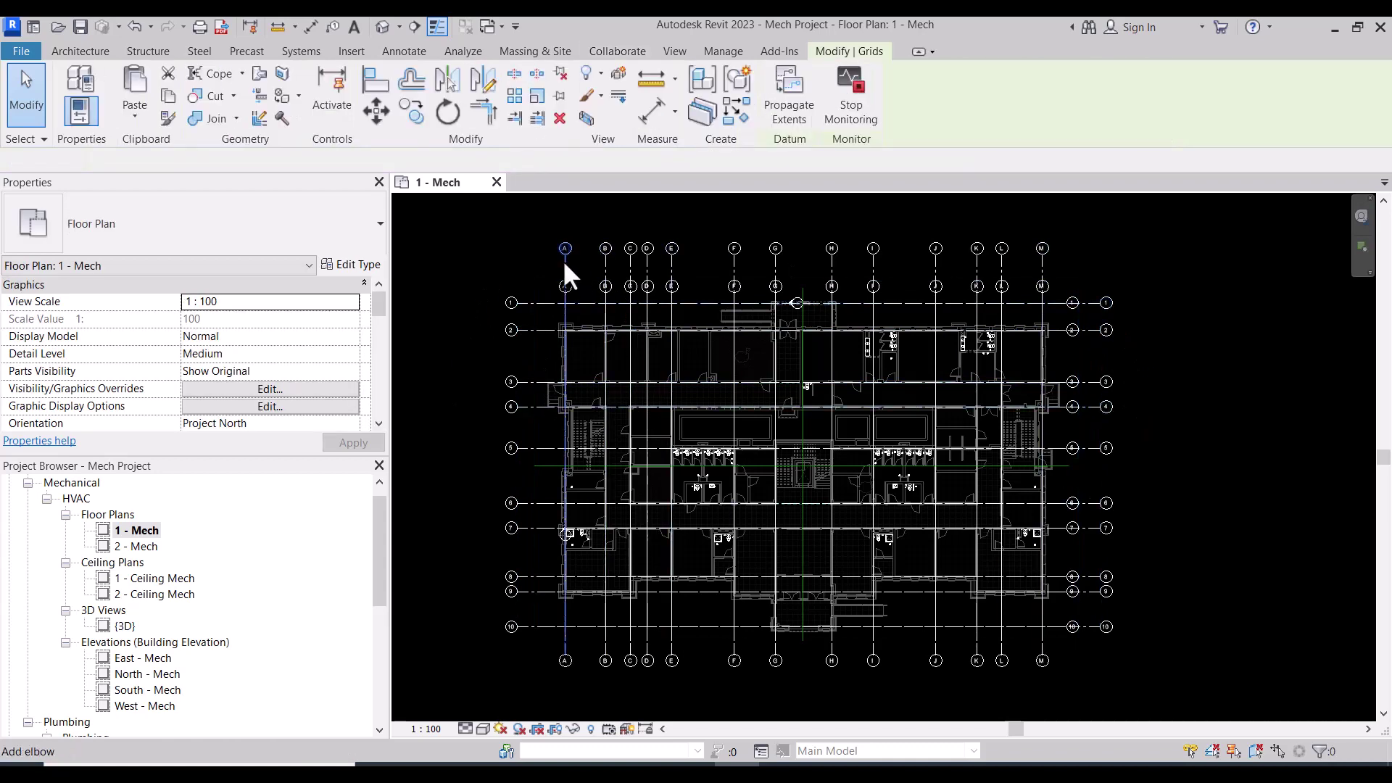
{"action": "left_click", "coordinate": [606, 262]}
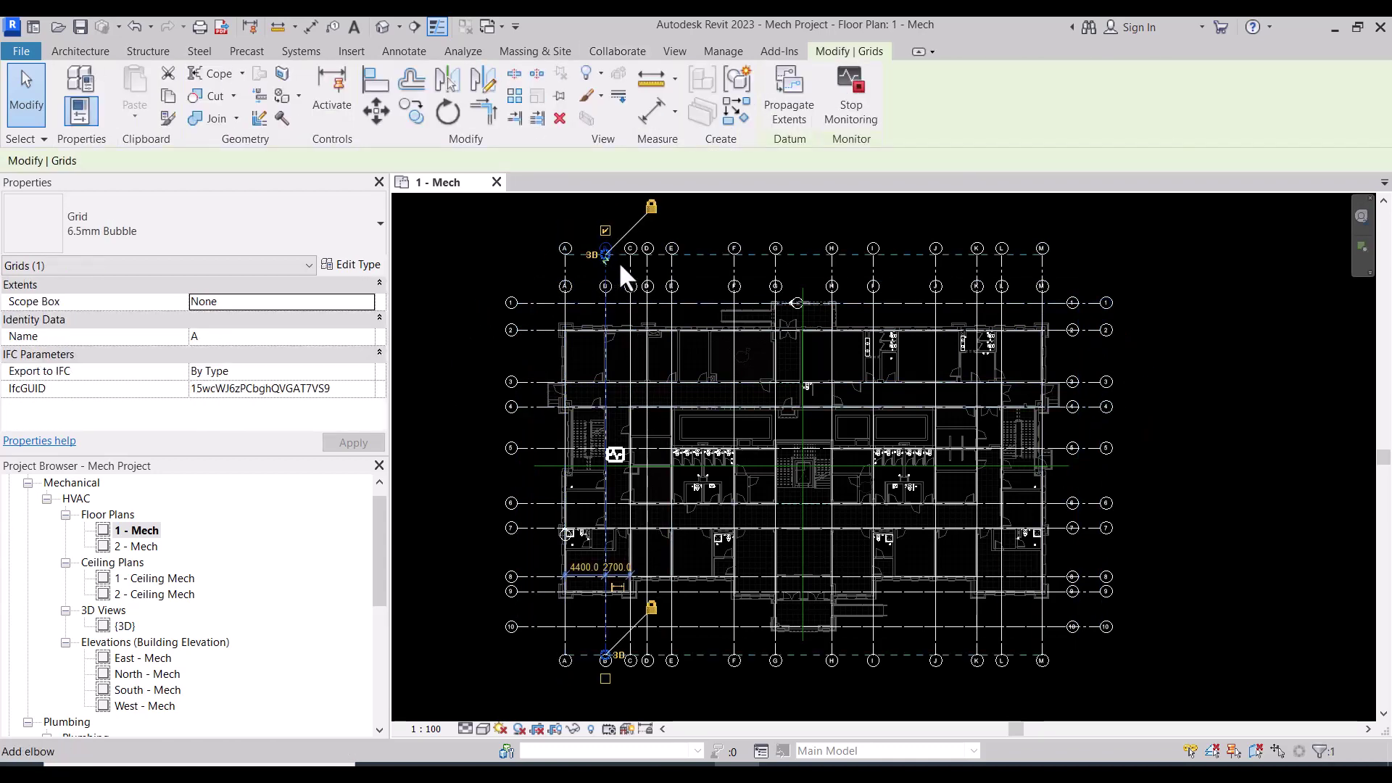
{"action": "left_click", "coordinate": [461, 323]}
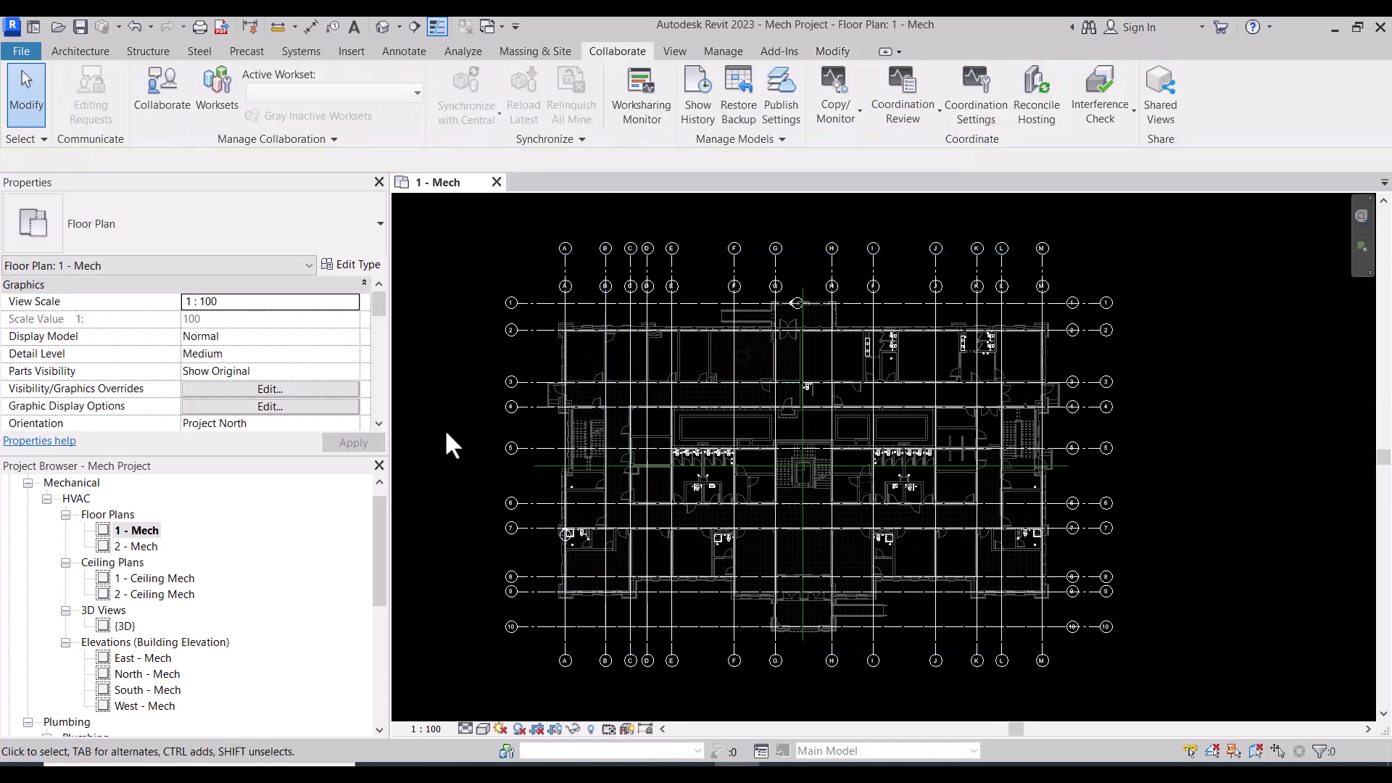
Review the 2 - Mech, 1 - Ceiling Mech and 2 - Ceiling Mech plan properties, then return to 1 - Mech.
{"action": "left_click", "coordinate": [144, 545]}
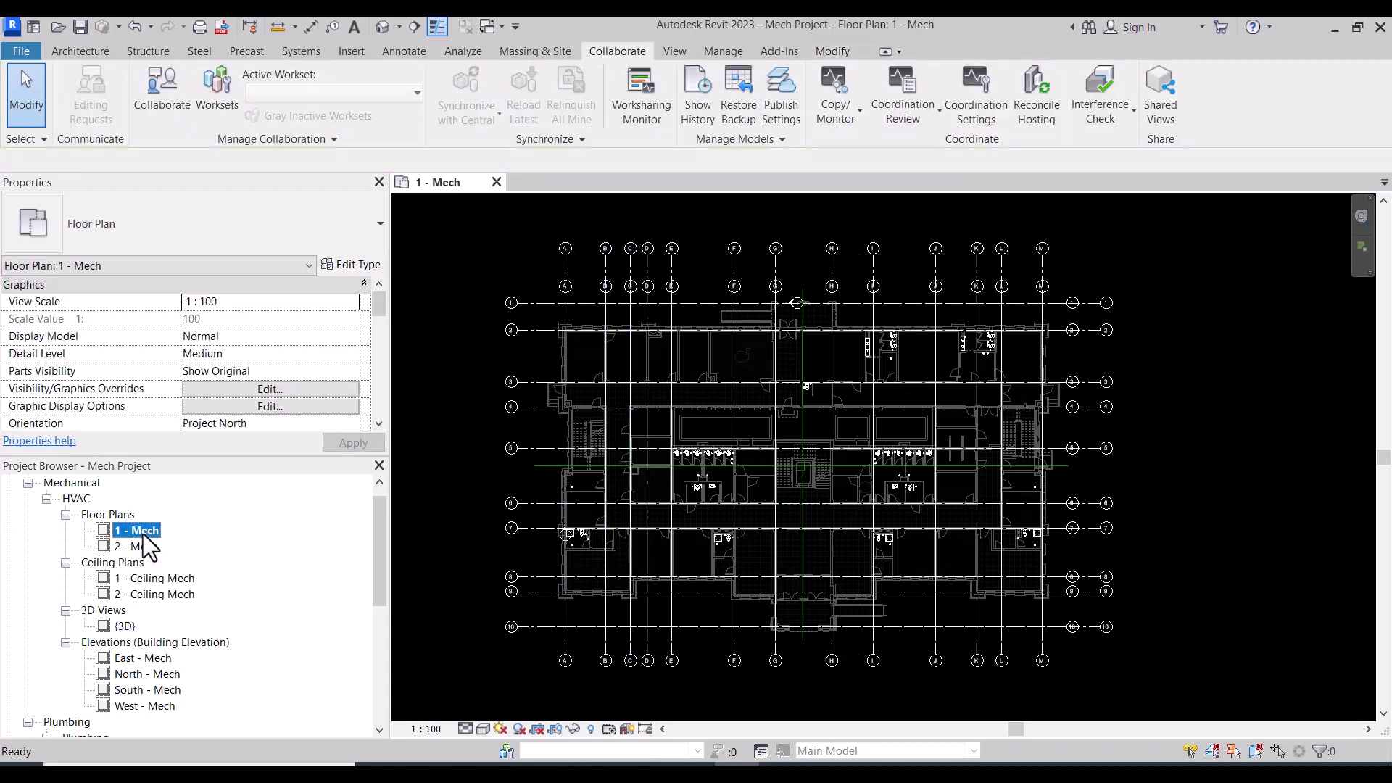
{"action": "left_click", "coordinate": [147, 579]}
{"action": "left_click", "coordinate": [154, 595]}
{"action": "scroll", "coordinate": [154, 596], "scroll_direction": "down", "scroll_amount": 1}
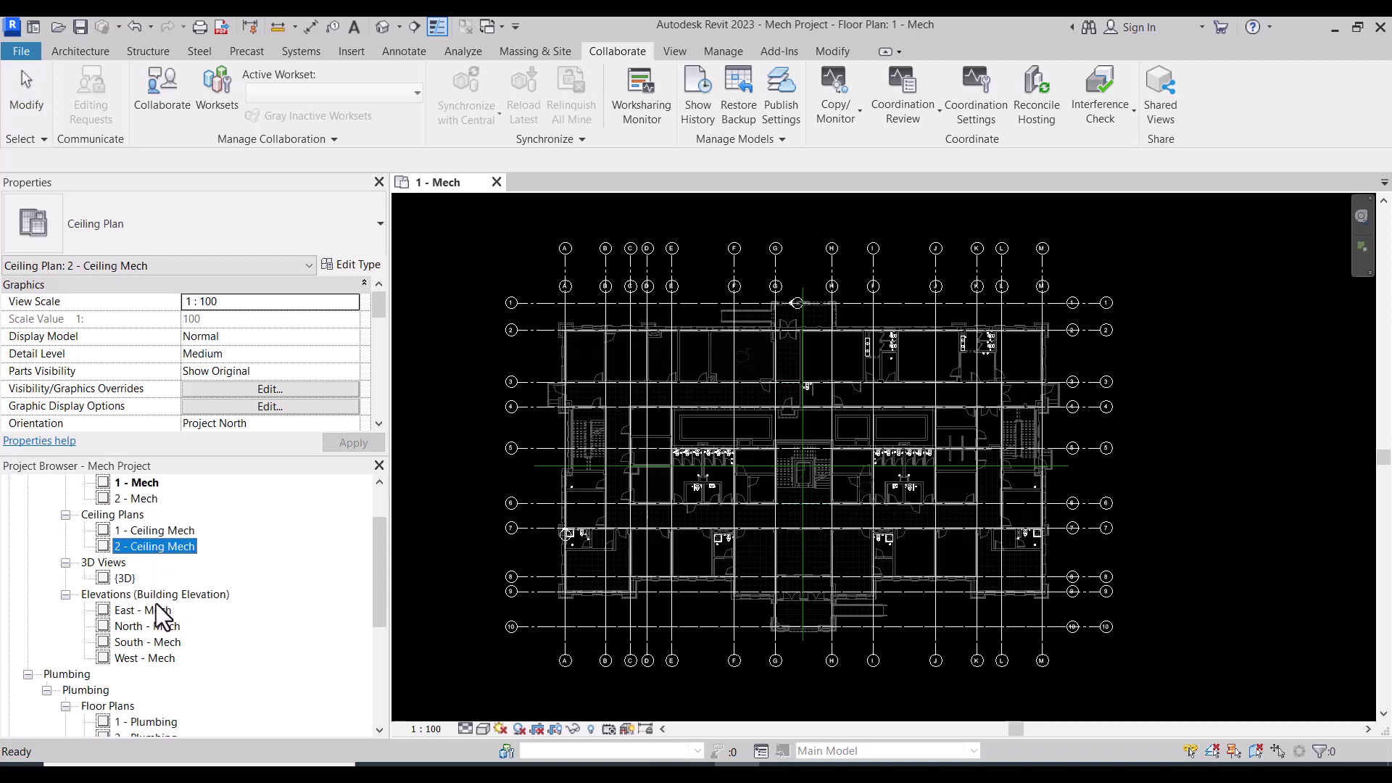
{"action": "scroll", "coordinate": [153, 601], "scroll_direction": "up", "scroll_amount": 2}
{"action": "left_click", "coordinate": [136, 548]}
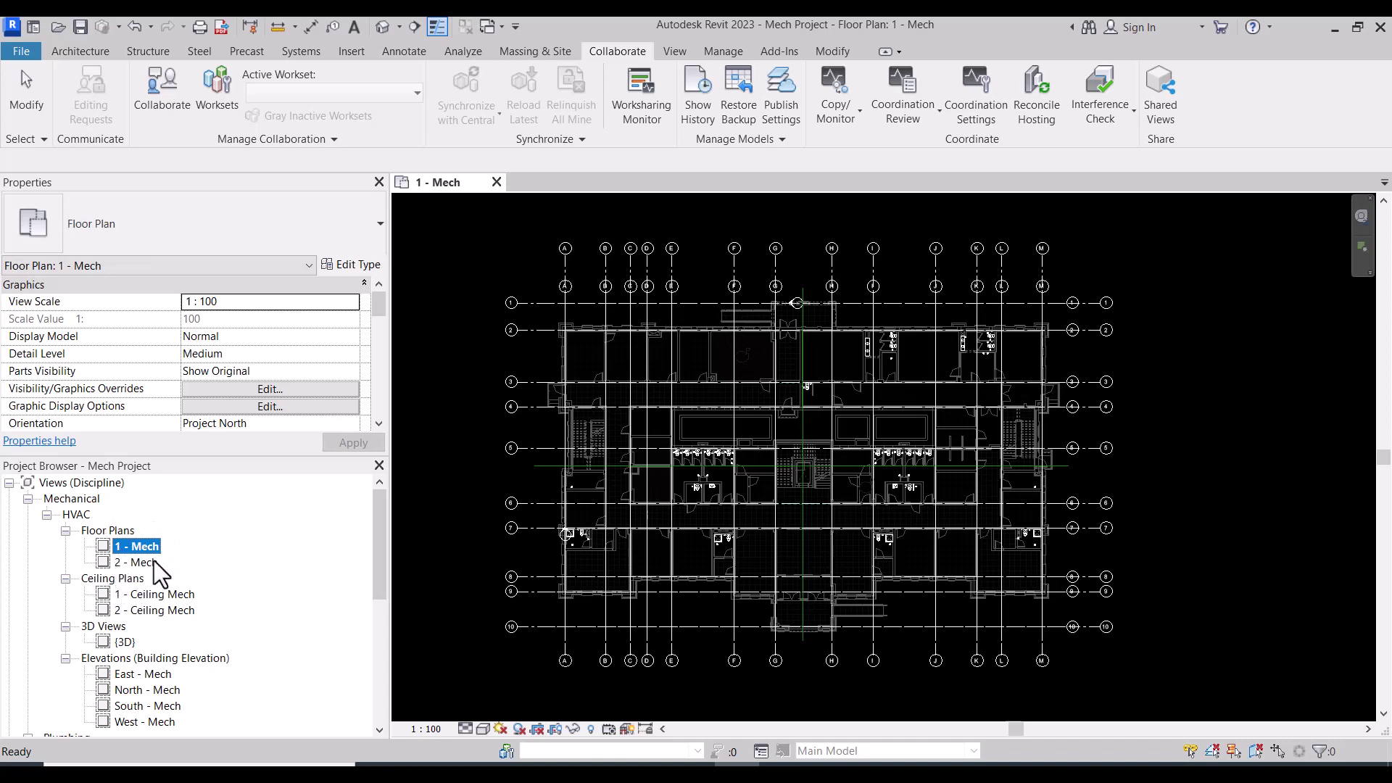
In the East - Mech elevation, inspect the Ground, First, Lower Roof and Roof Floor FFL levels.
{"action": "scroll", "coordinate": [158, 657], "scroll_direction": "down", "scroll_amount": 1}
{"action": "left_click", "coordinate": [145, 643]}
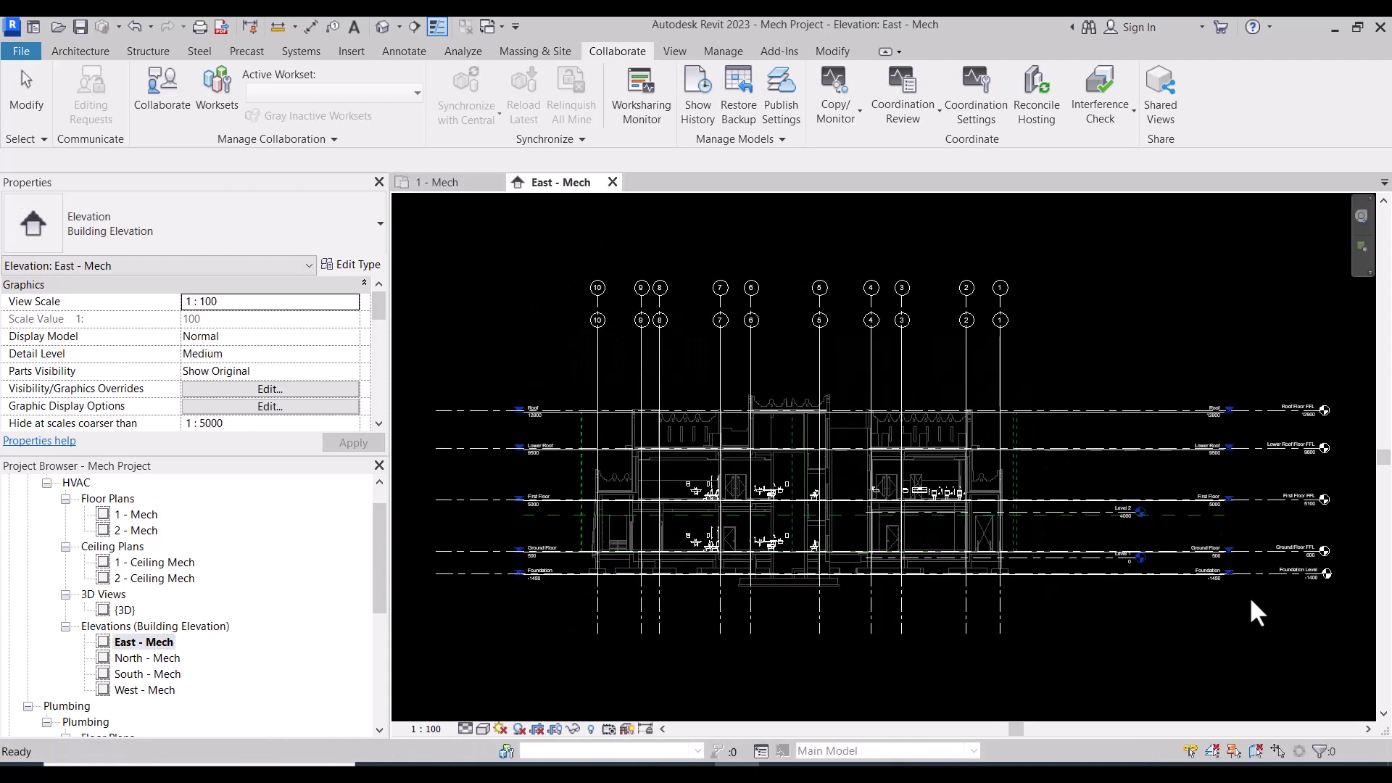
{"action": "scroll", "coordinate": [1316, 553], "scroll_direction": "up", "scroll_amount": 2}
{"action": "scroll", "coordinate": [1325, 552], "scroll_direction": "up", "scroll_amount": 2}
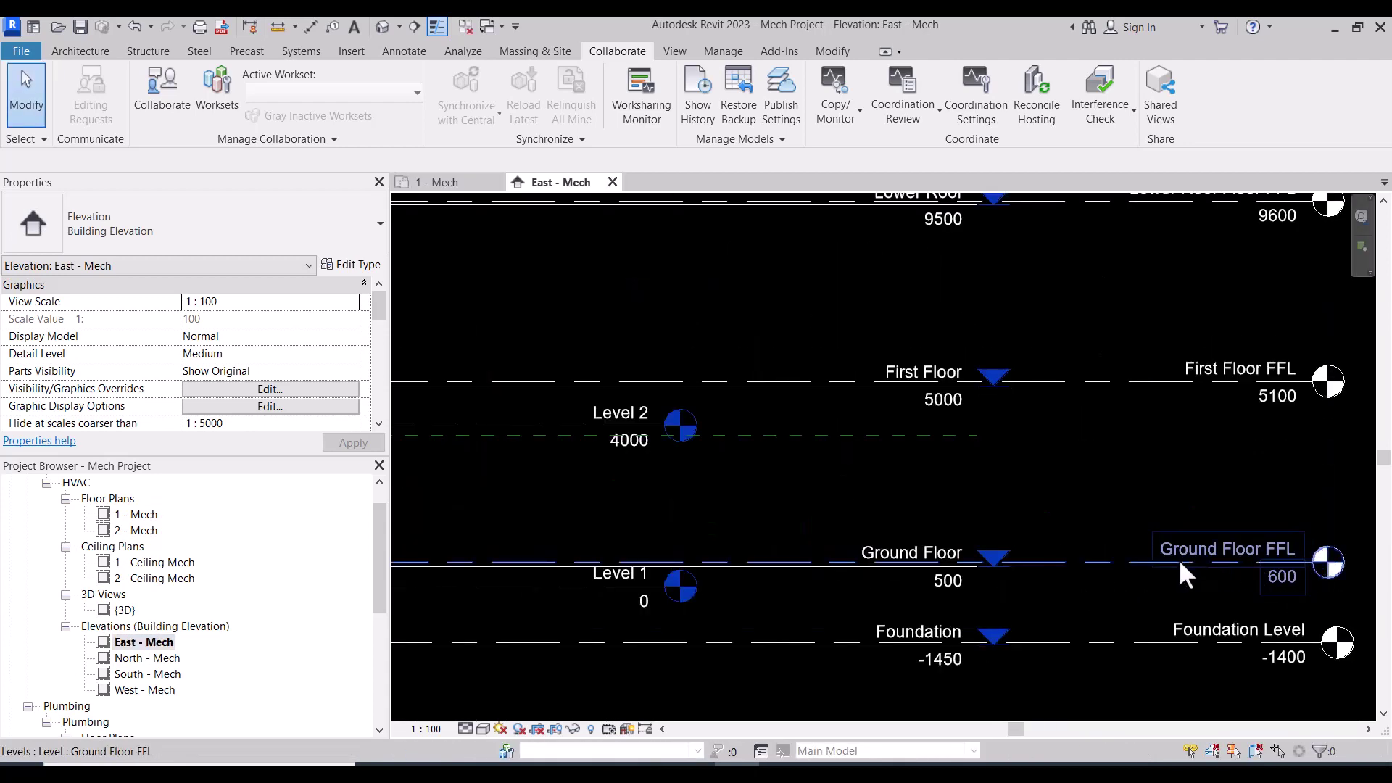
{"action": "left_click", "coordinate": [1181, 562]}
{"action": "scroll", "coordinate": [1037, 607], "scroll_direction": "down", "scroll_amount": 2}
{"action": "scroll", "coordinate": [1194, 561], "scroll_direction": "up", "scroll_amount": 1}
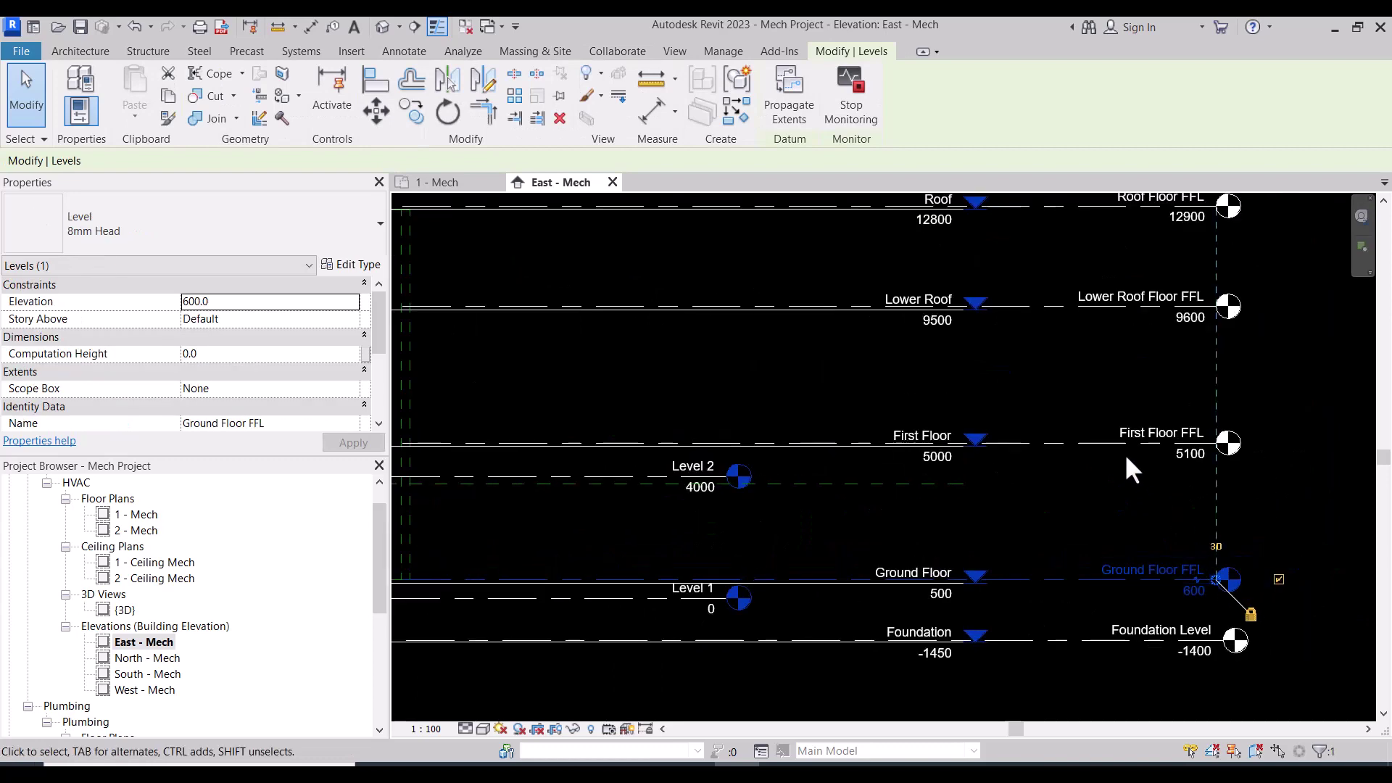
{"action": "left_click", "coordinate": [1117, 438]}
{"action": "left_click", "coordinate": [1092, 305]}
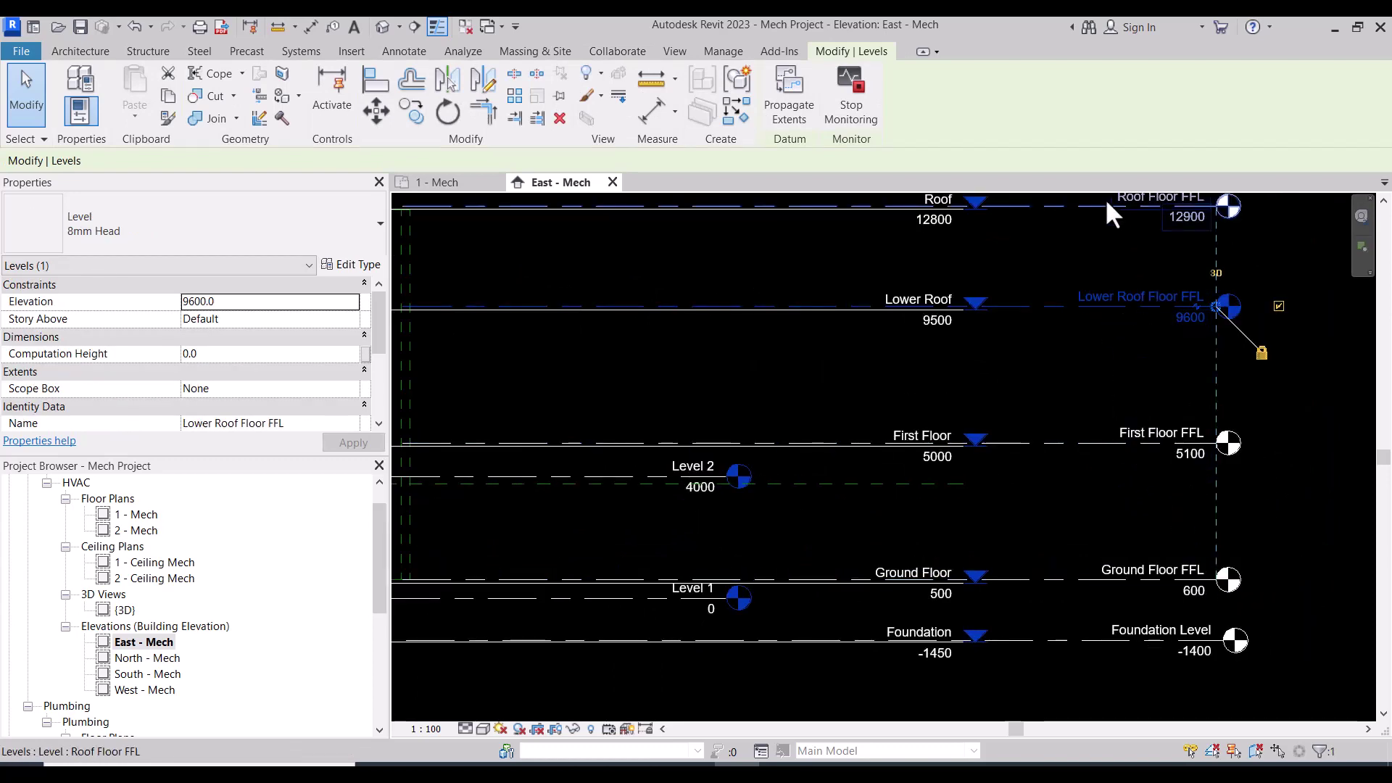
{"action": "left_click", "coordinate": [1106, 198]}
{"action": "left_click", "coordinate": [1292, 563]}
{"action": "scroll", "coordinate": [1291, 562], "scroll_direction": "down", "scroll_amount": 1}
{"action": "scroll", "coordinate": [1185, 564], "scroll_direction": "down", "scroll_amount": 2}
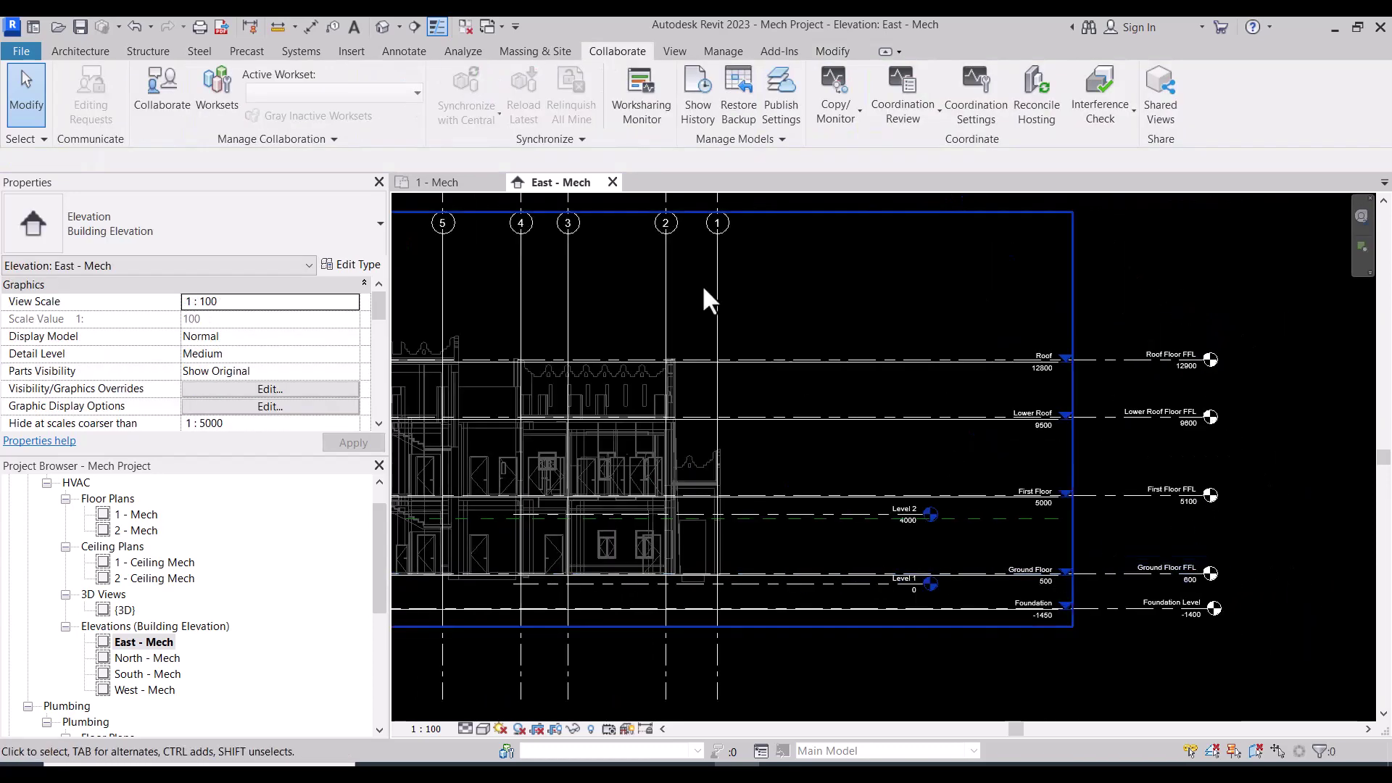
Close the East - Mech elevation and list the plan view types available on the View tab.
{"action": "left_click", "coordinate": [612, 182]}
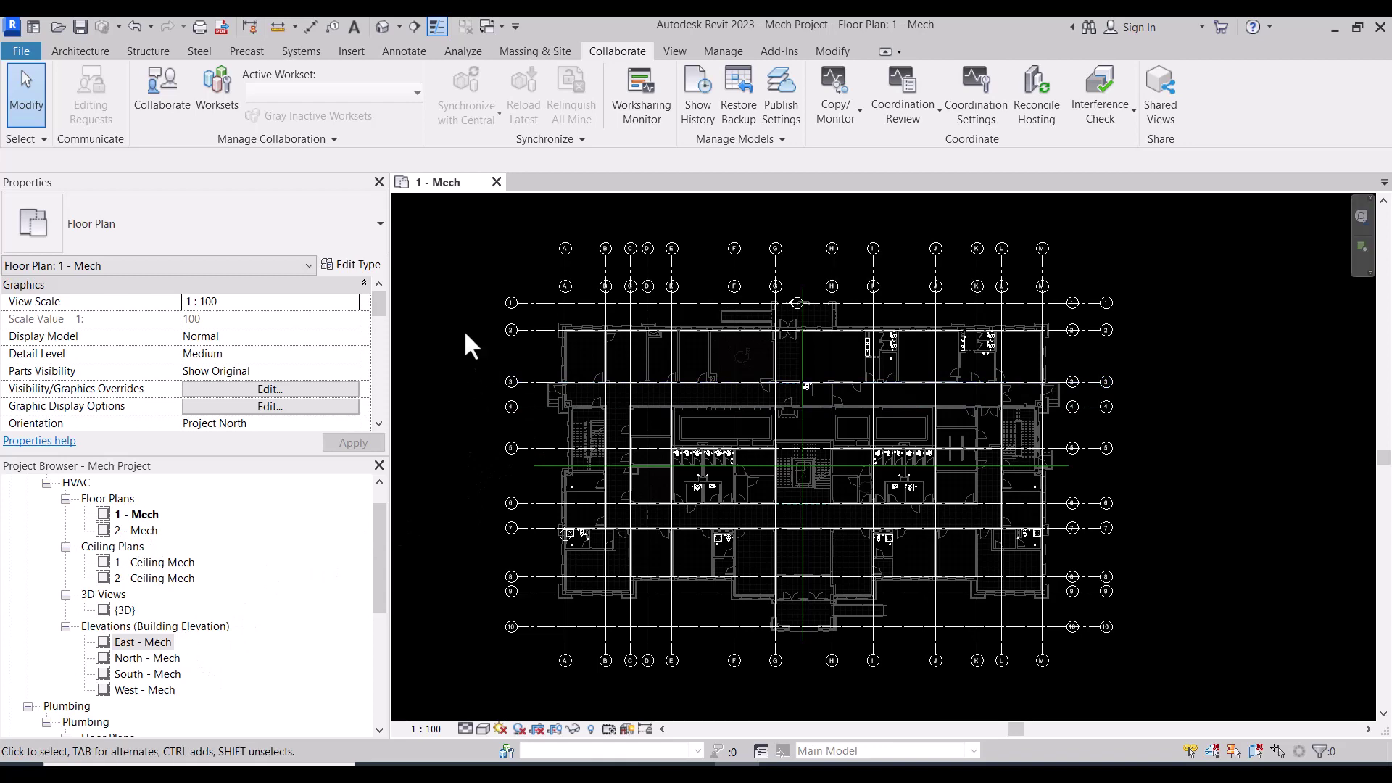
{"action": "left_click", "coordinate": [679, 48]}
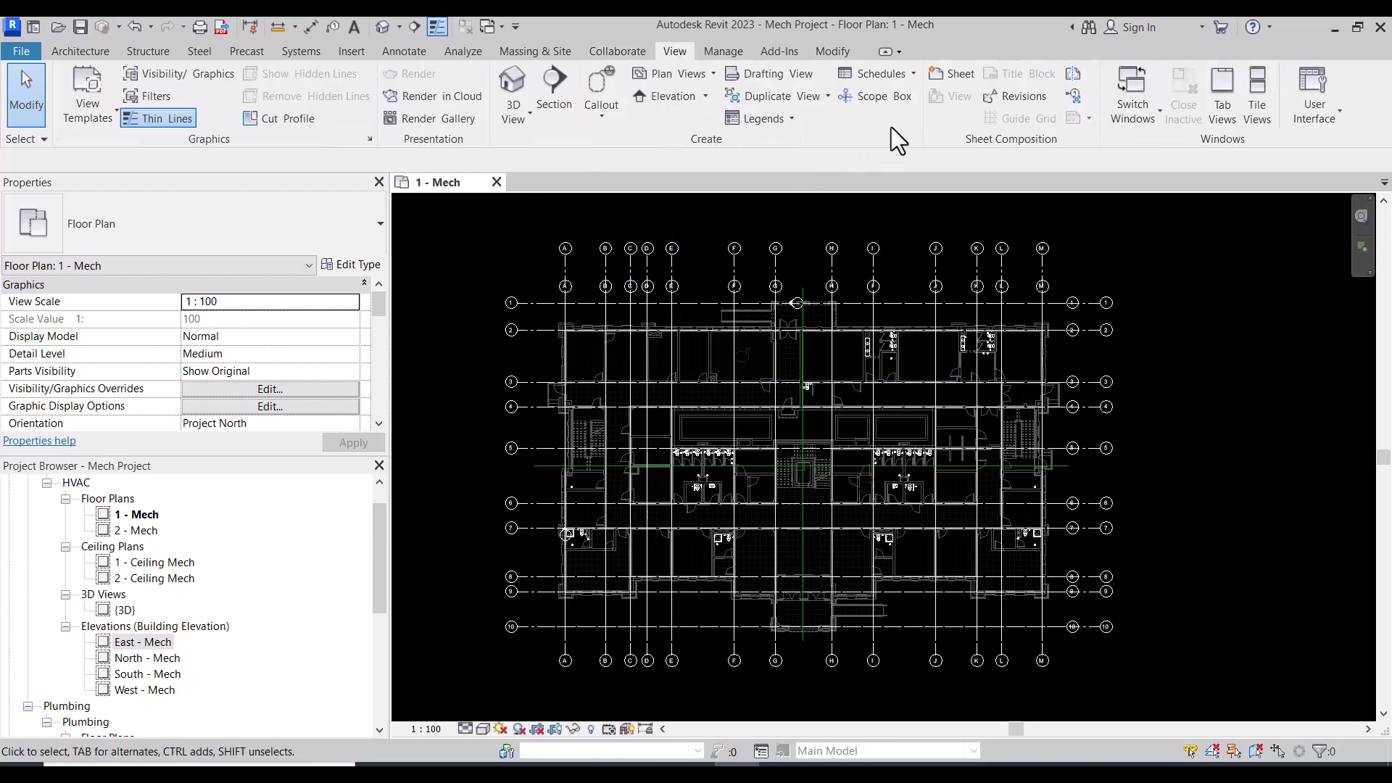
{"action": "left_click", "coordinate": [703, 75]}
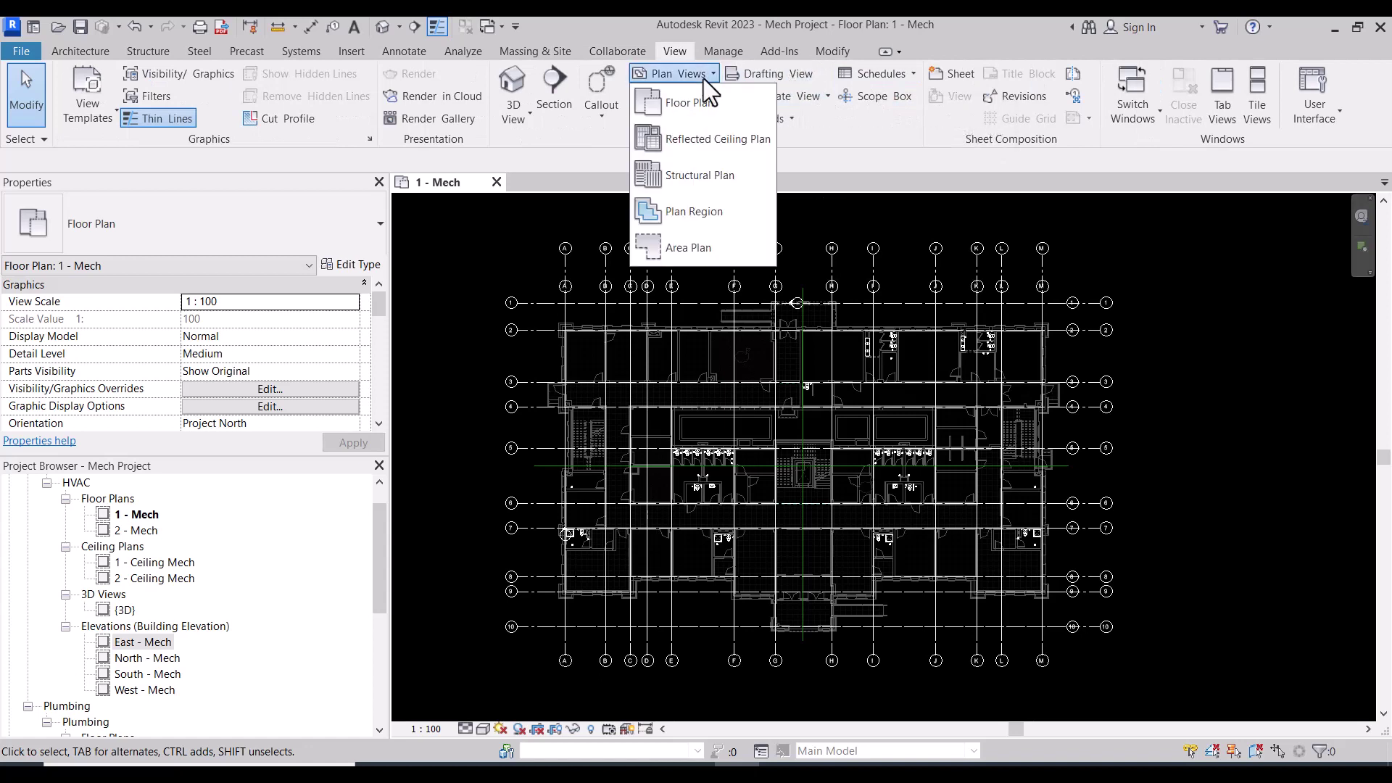
Create floor plans for all four FFL levels.
{"action": "left_click", "coordinate": [678, 107]}
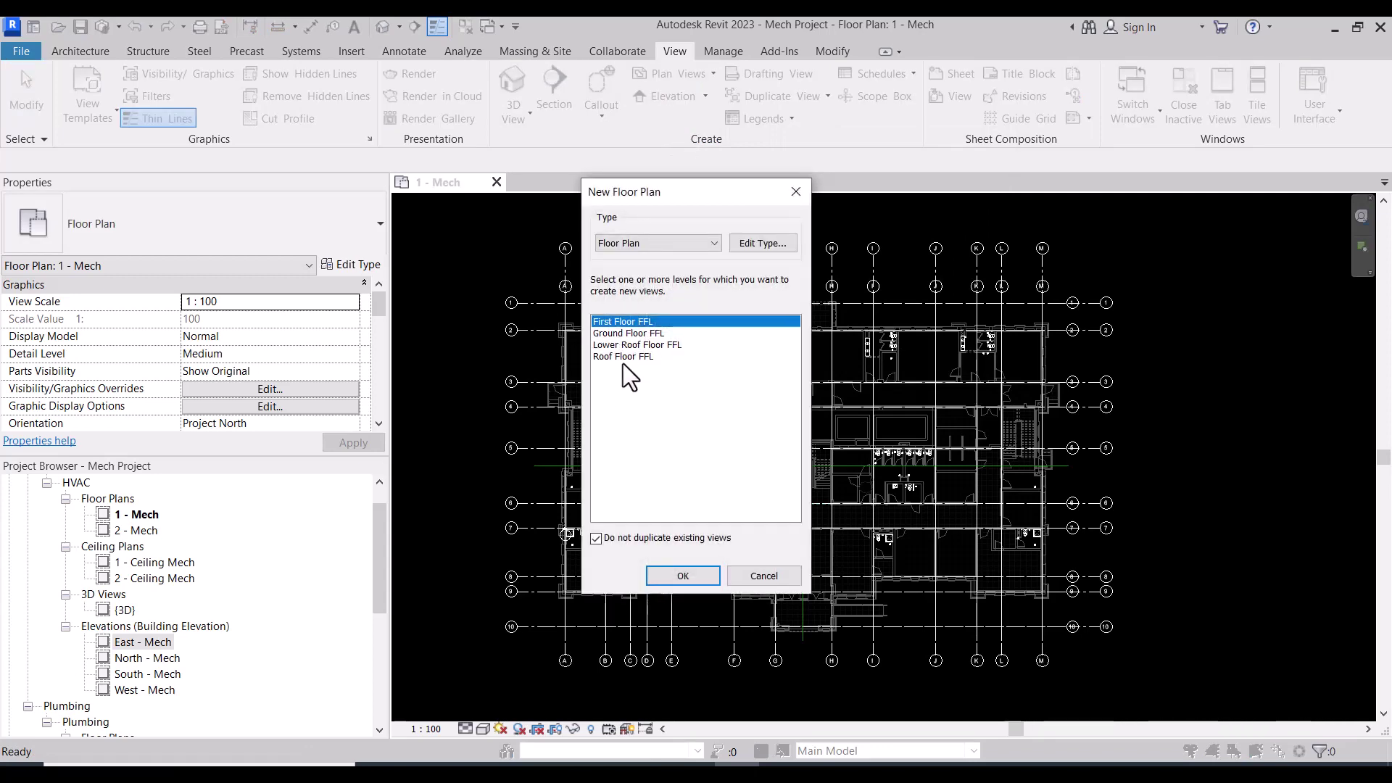
{"action": "left_click_drag", "start_coordinate": [628, 322], "coordinate": [680, 496]}
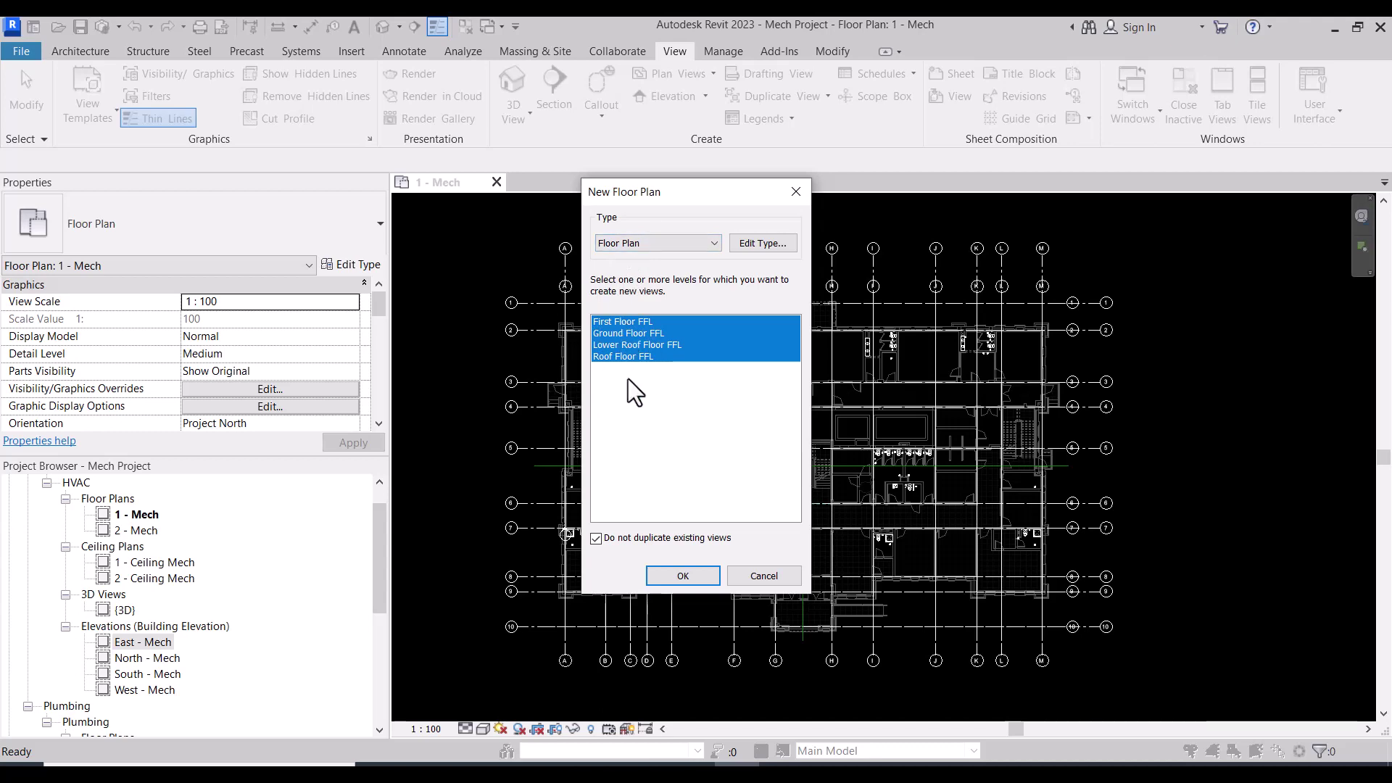
{"action": "left_click", "coordinate": [684, 575]}
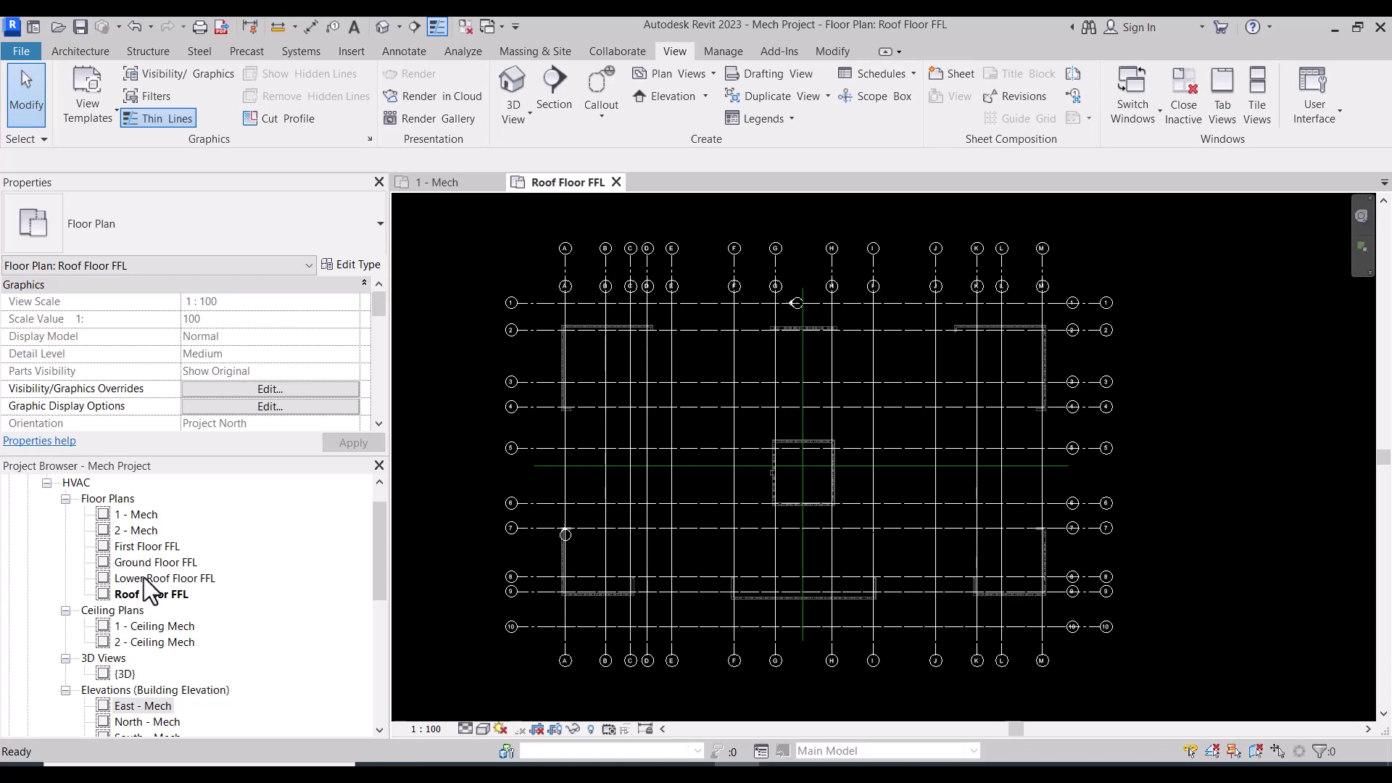
With the 2 - Mech plan selected, begin creating new reflected ceiling plans.
{"action": "left_click", "coordinate": [139, 533]}
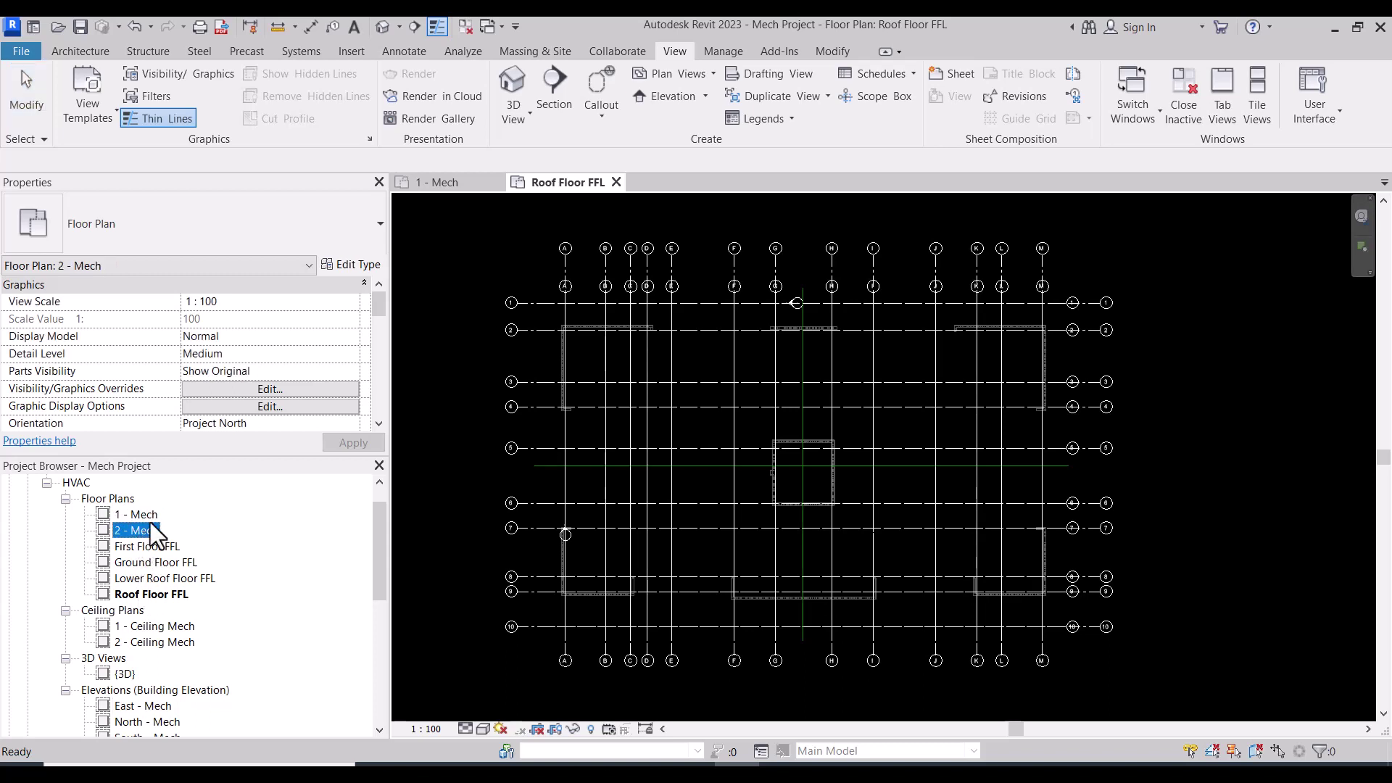
{"action": "left_click", "coordinate": [712, 75]}
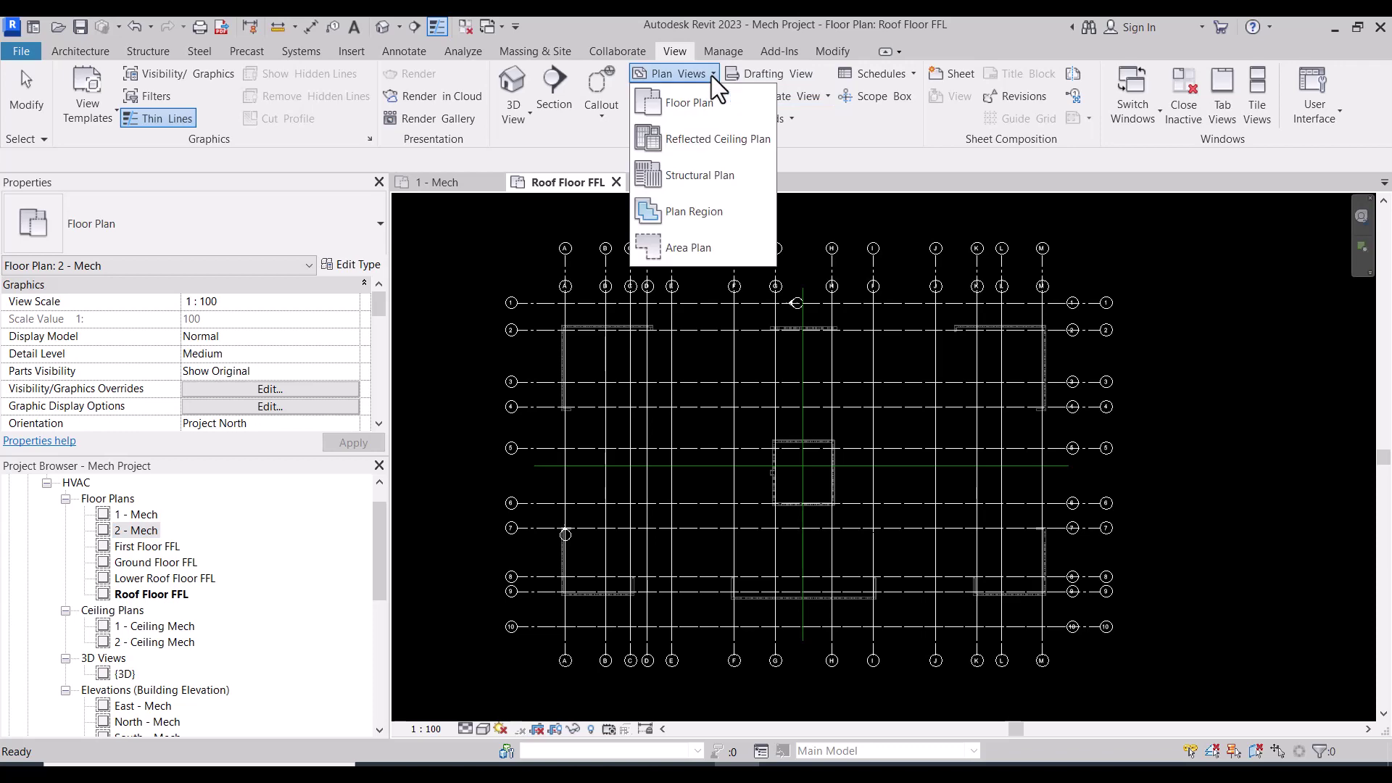
{"action": "left_click", "coordinate": [695, 141]}
Create reflected ceiling plans for the four FFL levels and reveal them in the Project Browser.
{"action": "left_click_drag", "start_coordinate": [628, 322], "coordinate": [641, 471]}
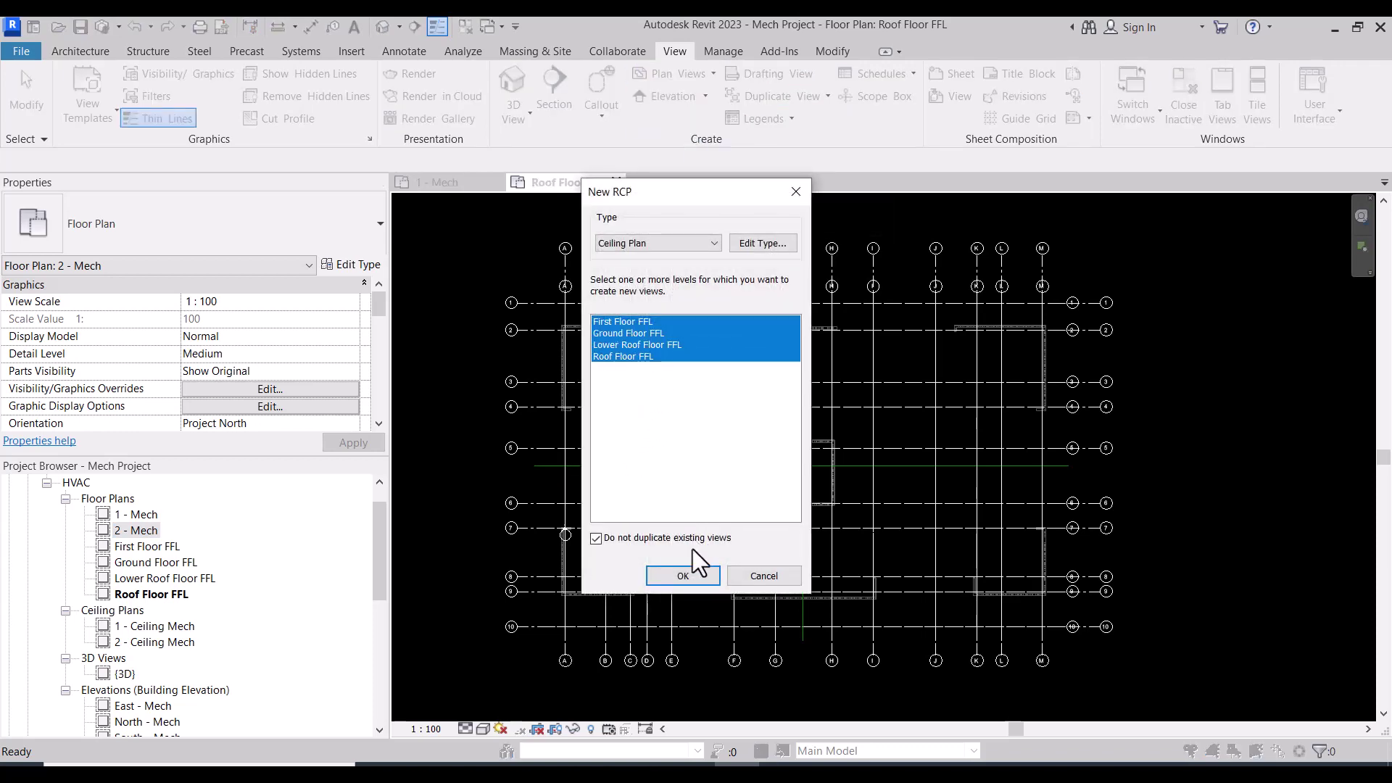
{"action": "left_click", "coordinate": [684, 578]}
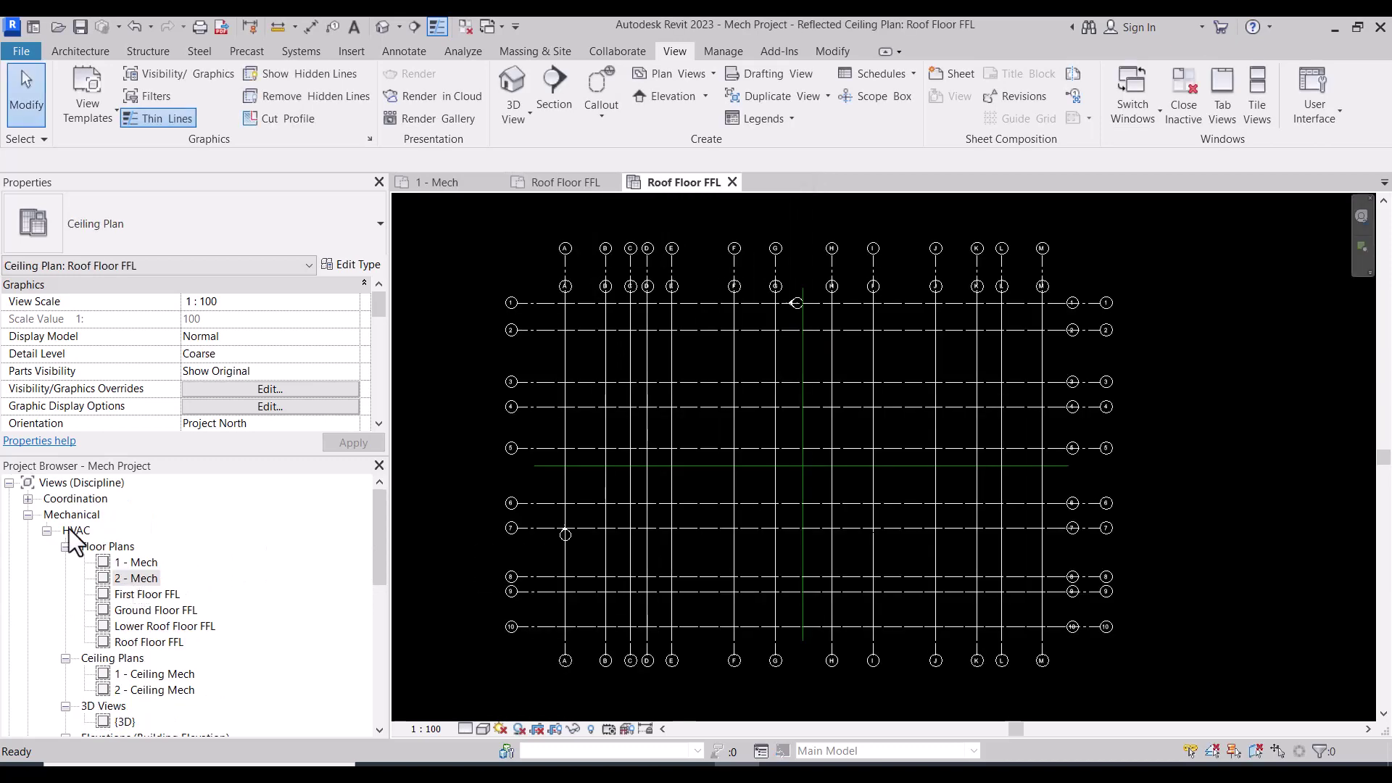
{"action": "left_click", "coordinate": [31, 499]}
{"action": "left_click", "coordinate": [47, 514]}
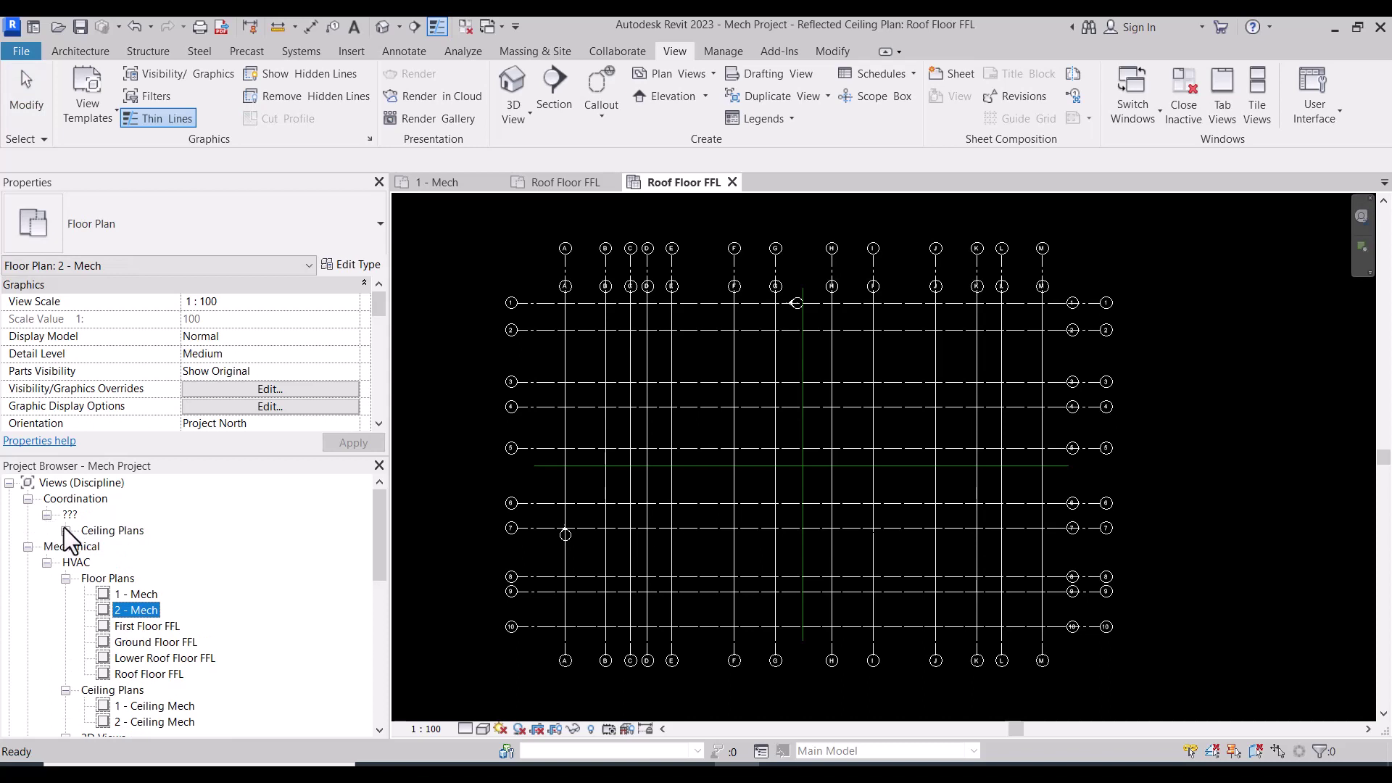
Select the Roof Floor FFL ceiling plan, then open the East - Mech elevation.
{"action": "left_click", "coordinate": [149, 546]}
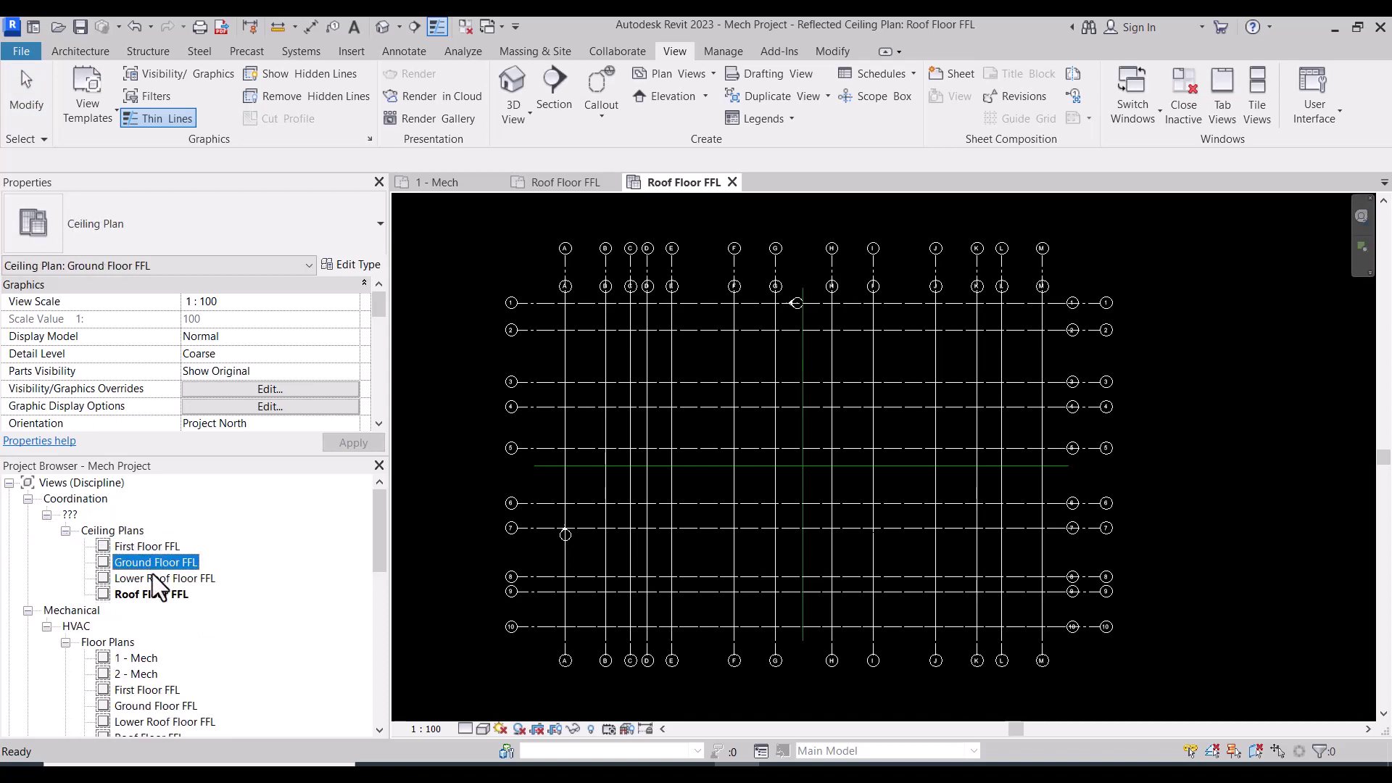
{"action": "left_click", "coordinate": [153, 578]}
{"action": "scroll", "coordinate": [169, 574], "scroll_direction": "down", "scroll_amount": 3}
{"action": "scroll", "coordinate": [169, 573], "scroll_direction": "down", "scroll_amount": 2}
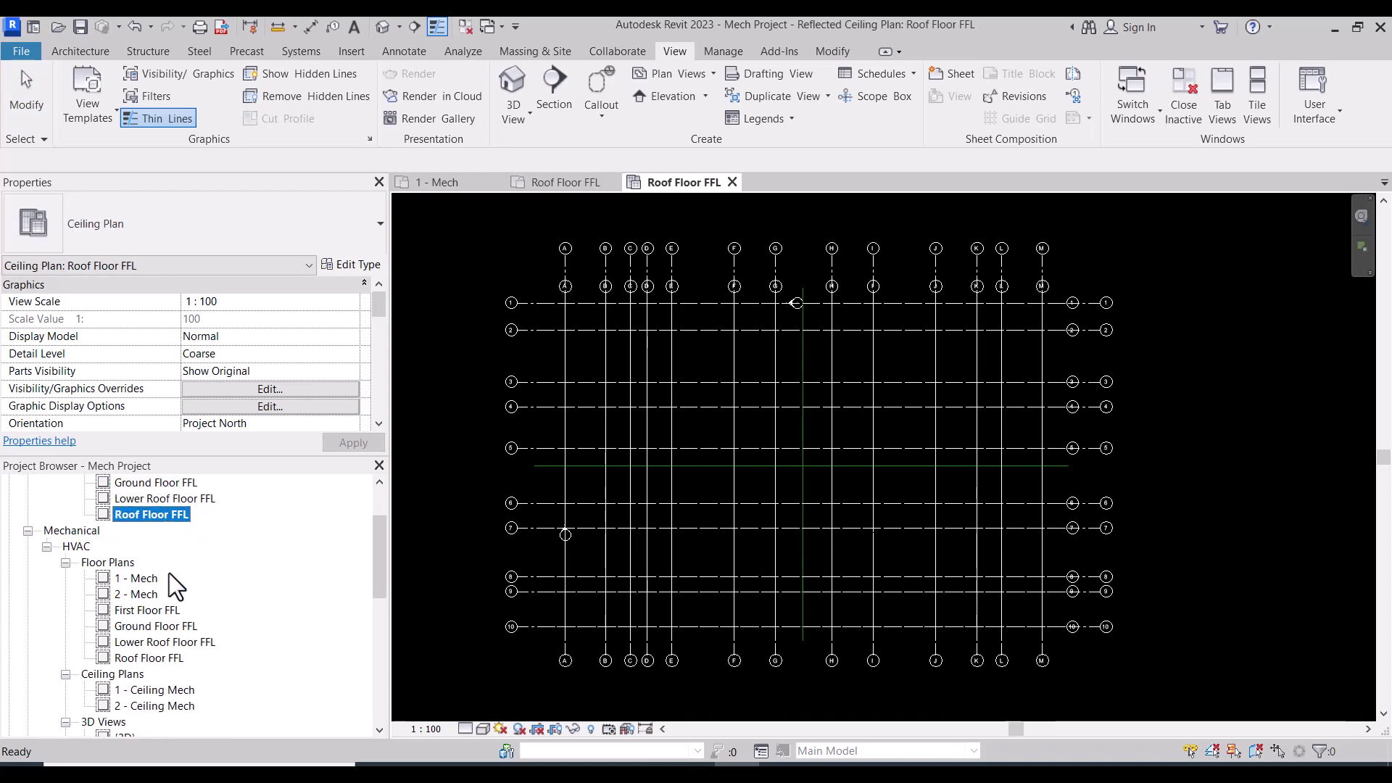
{"action": "scroll", "coordinate": [152, 609], "scroll_direction": "down", "scroll_amount": 4}
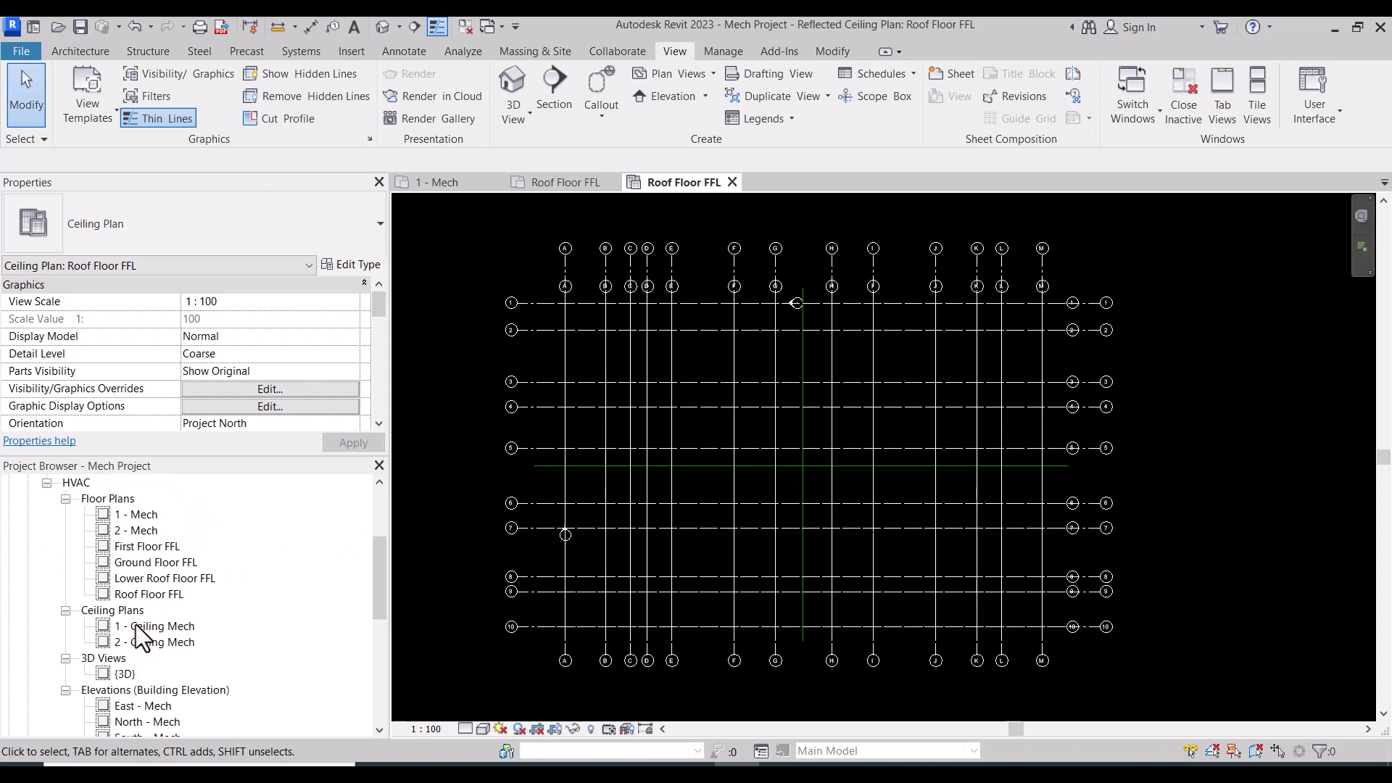
{"action": "scroll", "coordinate": [148, 677], "scroll_direction": "down", "scroll_amount": 2}
{"action": "left_click", "coordinate": [150, 675]}
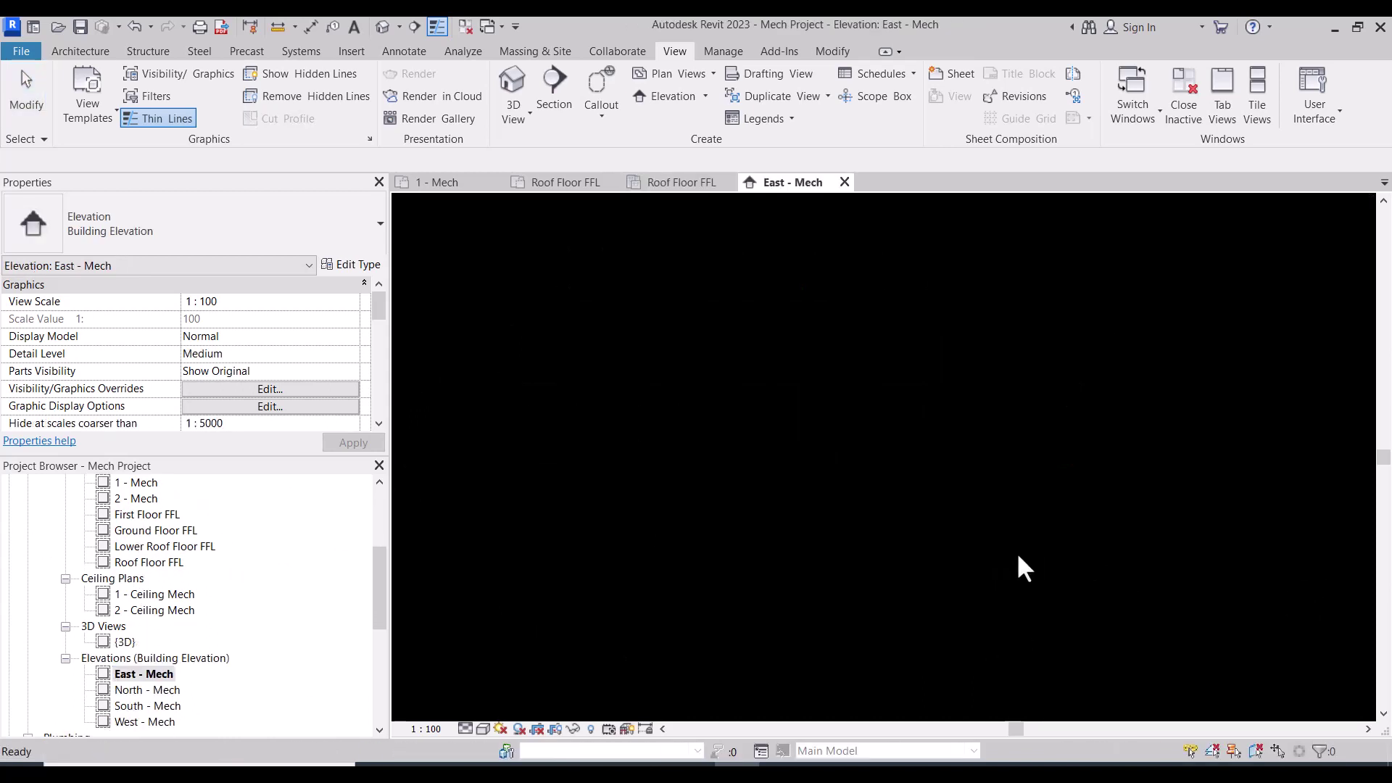
Delete Level 1 and Level 2 in the East - Mech elevation, confirming removal of their dependent views.
{"action": "scroll", "coordinate": [1053, 569], "scroll_direction": "up", "scroll_amount": 4}
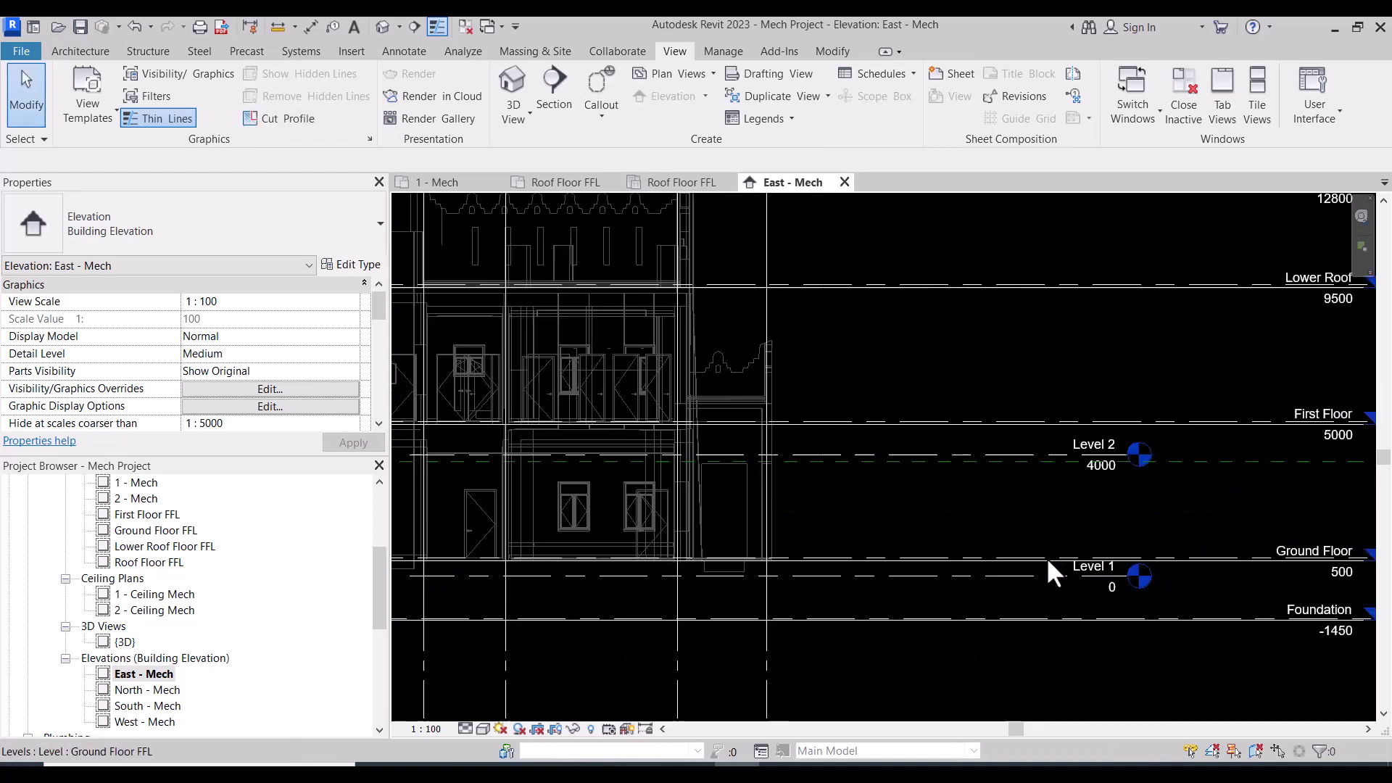
{"action": "left_click", "coordinate": [1021, 576]}
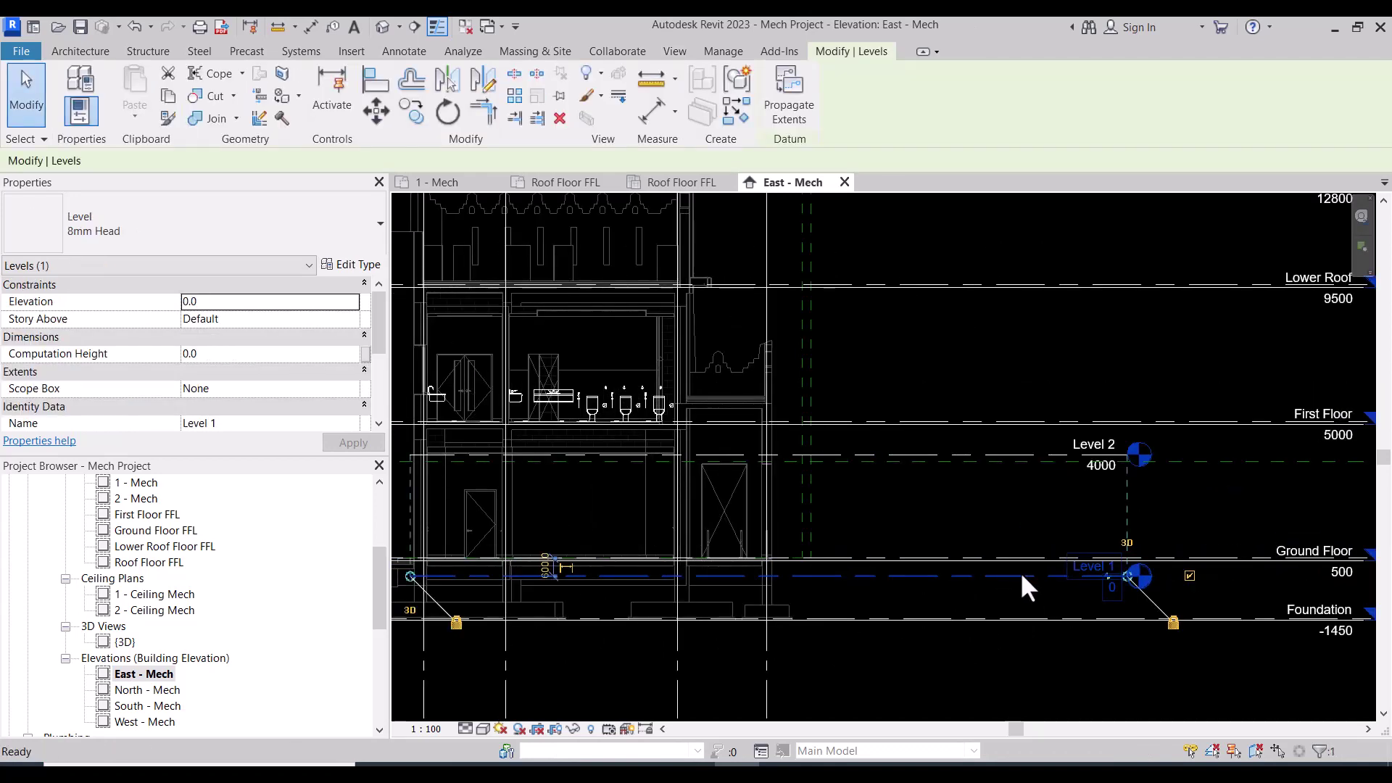
{"action": "key", "text": "Delete"}
{"action": "left_click", "coordinate": [759, 458]}
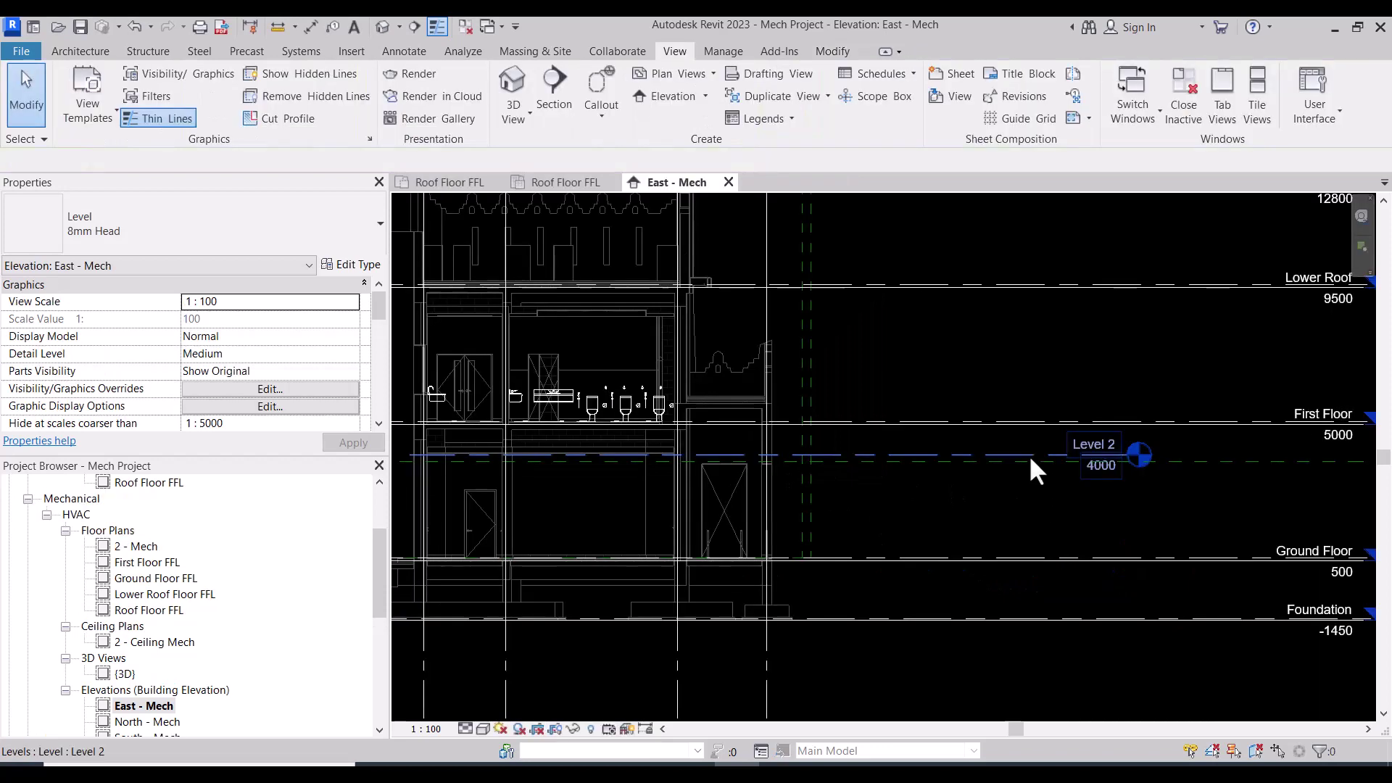
{"action": "left_click", "coordinate": [1029, 455]}
{"action": "key", "text": "Delete"}
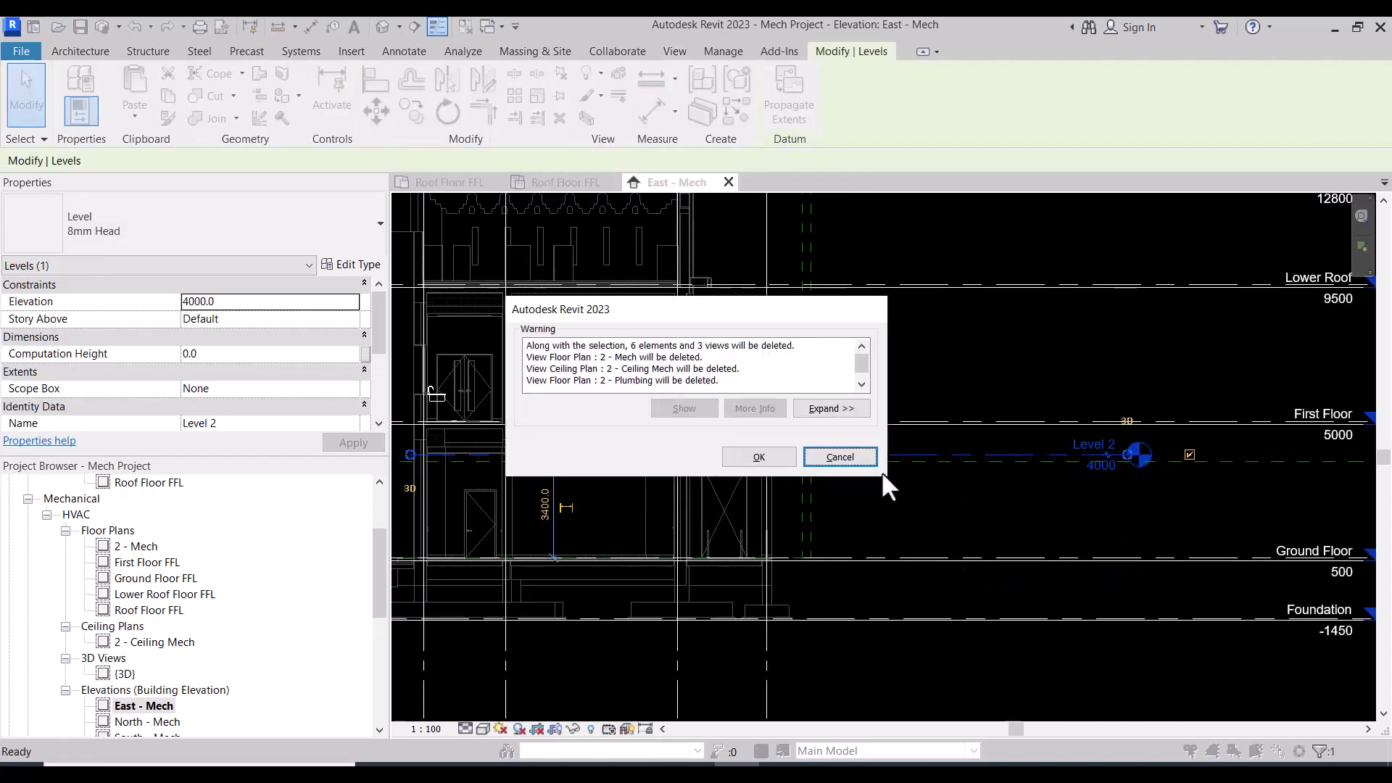
{"action": "left_click", "coordinate": [759, 457]}
{"action": "scroll", "coordinate": [228, 613], "scroll_direction": "up", "scroll_amount": 3}
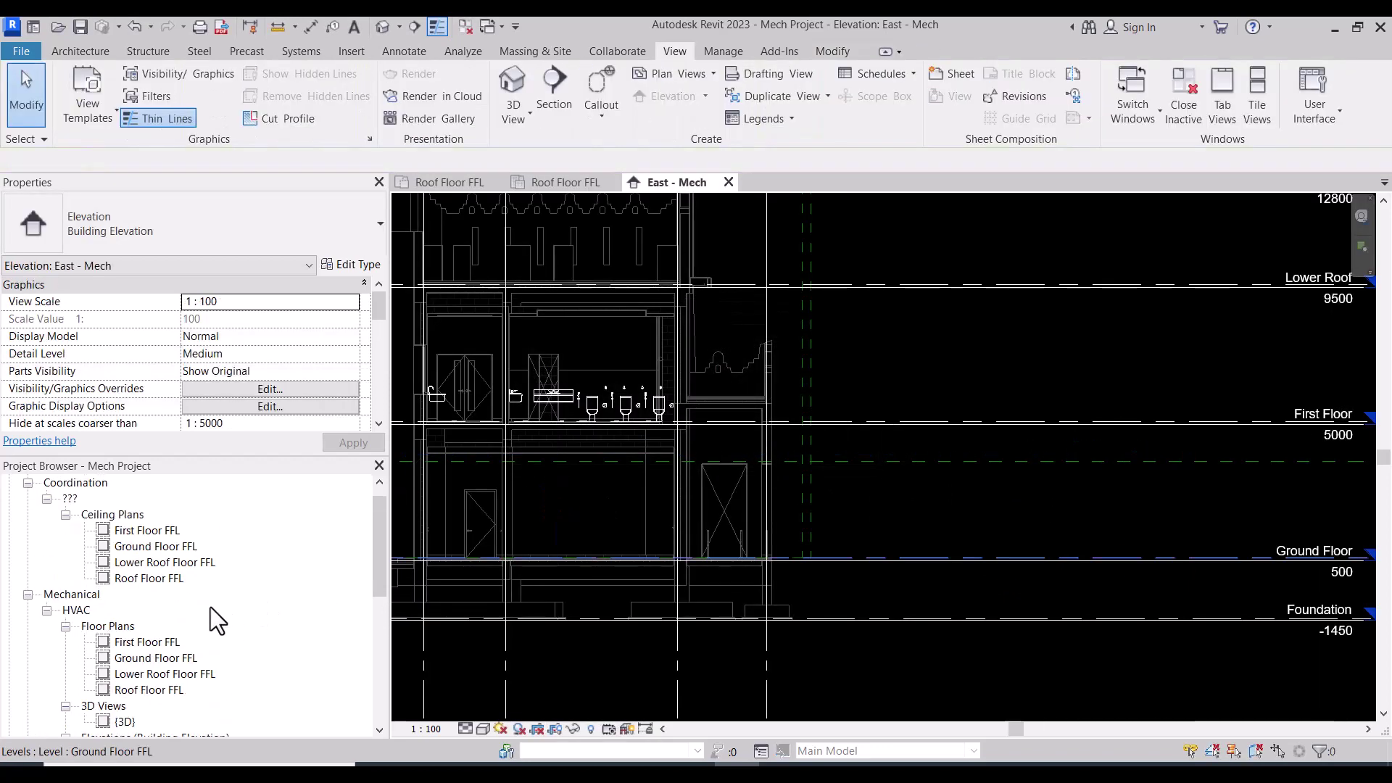
{"action": "scroll", "coordinate": [166, 601], "scroll_direction": "down", "scroll_amount": 1}
{"action": "left_click", "coordinate": [105, 578]}
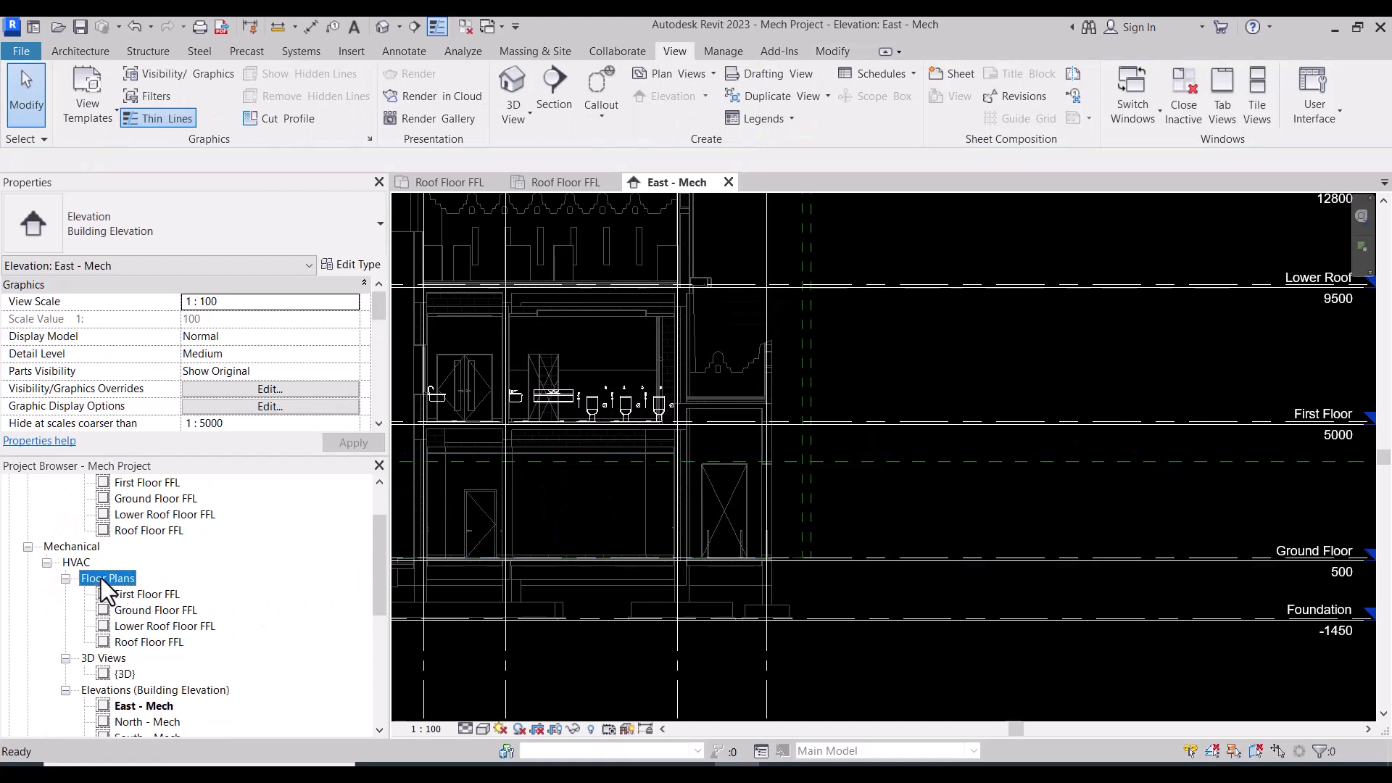
Open the Ground Floor FFL plan from the HVAC Floor Plans list.
{"action": "left_click", "coordinate": [135, 610]}
{"action": "key", "text": "Down"}
{"action": "key", "text": "Down"}
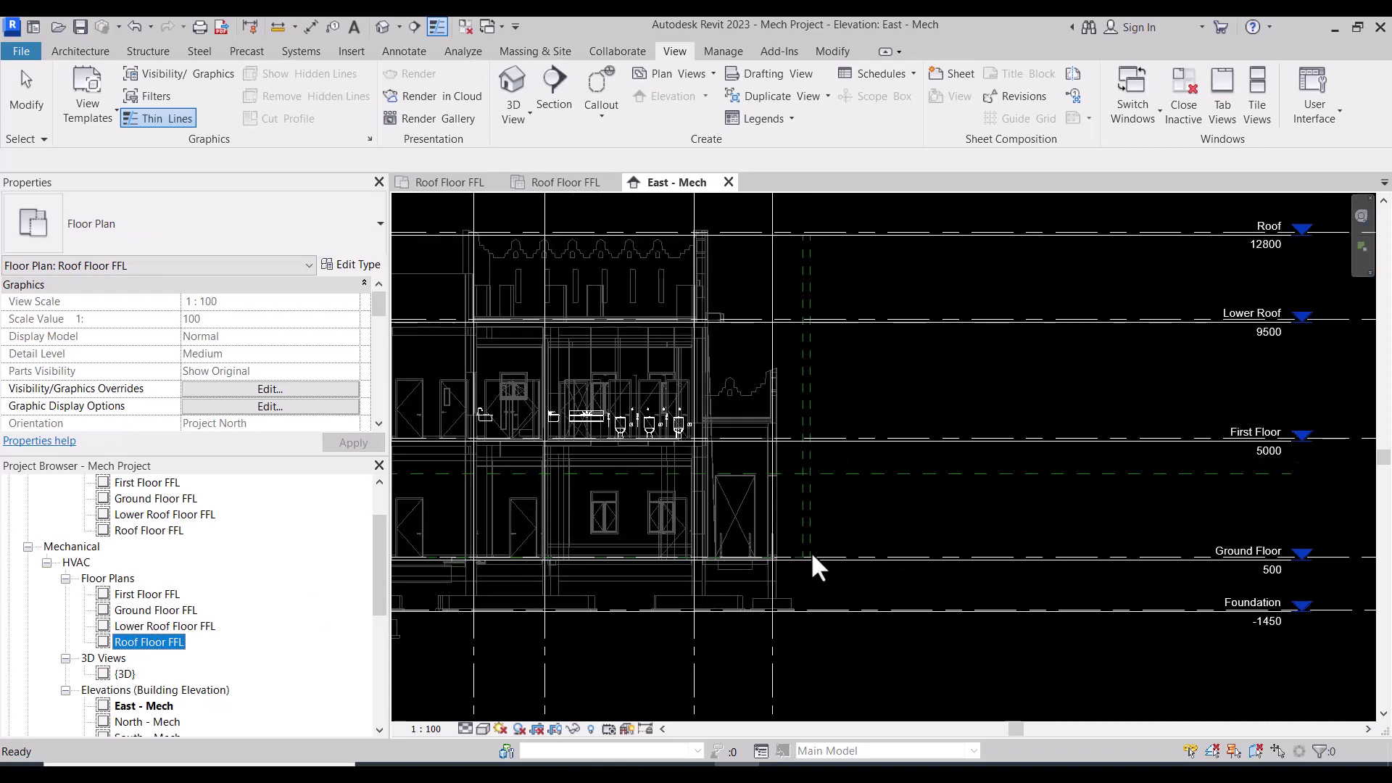
{"action": "scroll", "coordinate": [810, 552], "scroll_direction": "down", "scroll_amount": 3}
{"action": "scroll", "coordinate": [589, 586], "scroll_direction": "up", "scroll_amount": 3}
{"action": "left_click", "coordinate": [147, 614]}
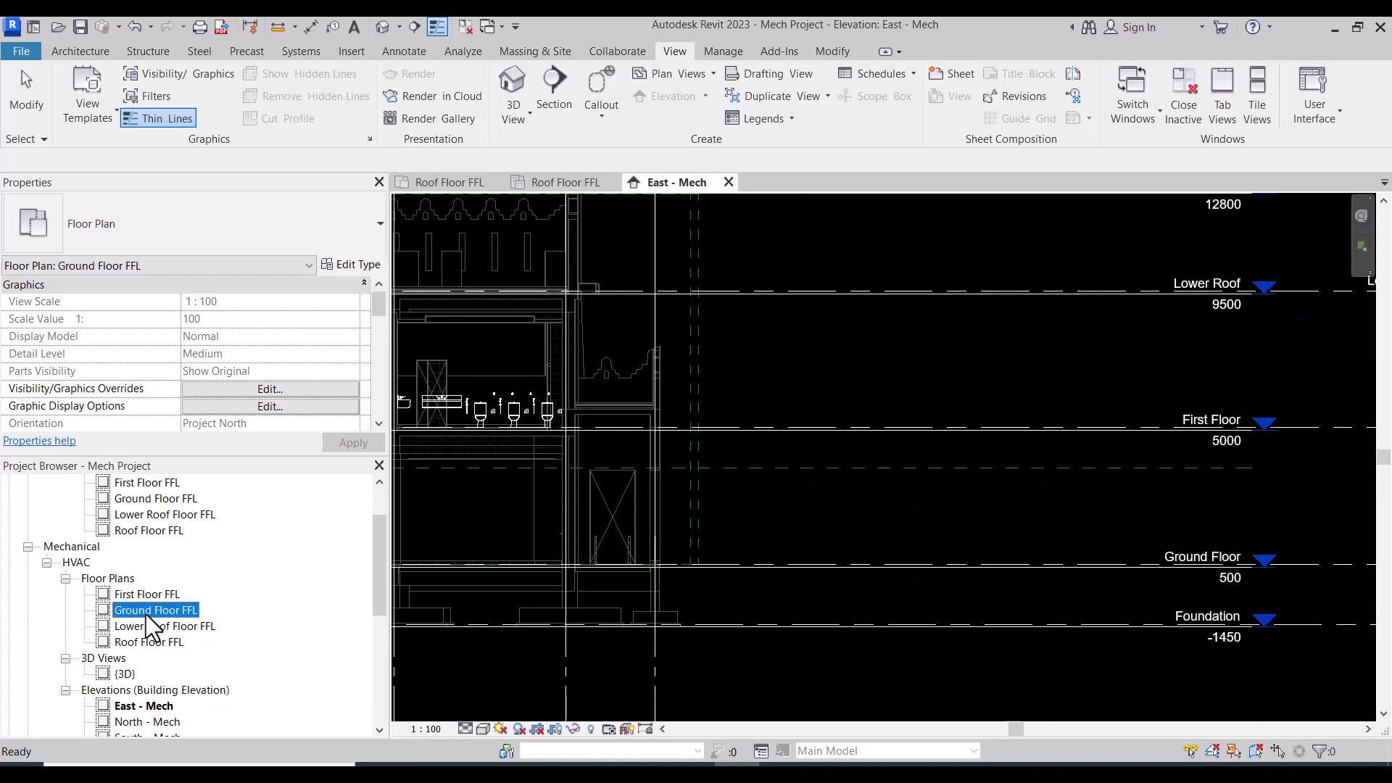
{"action": "double_click", "coordinate": [130, 612]}
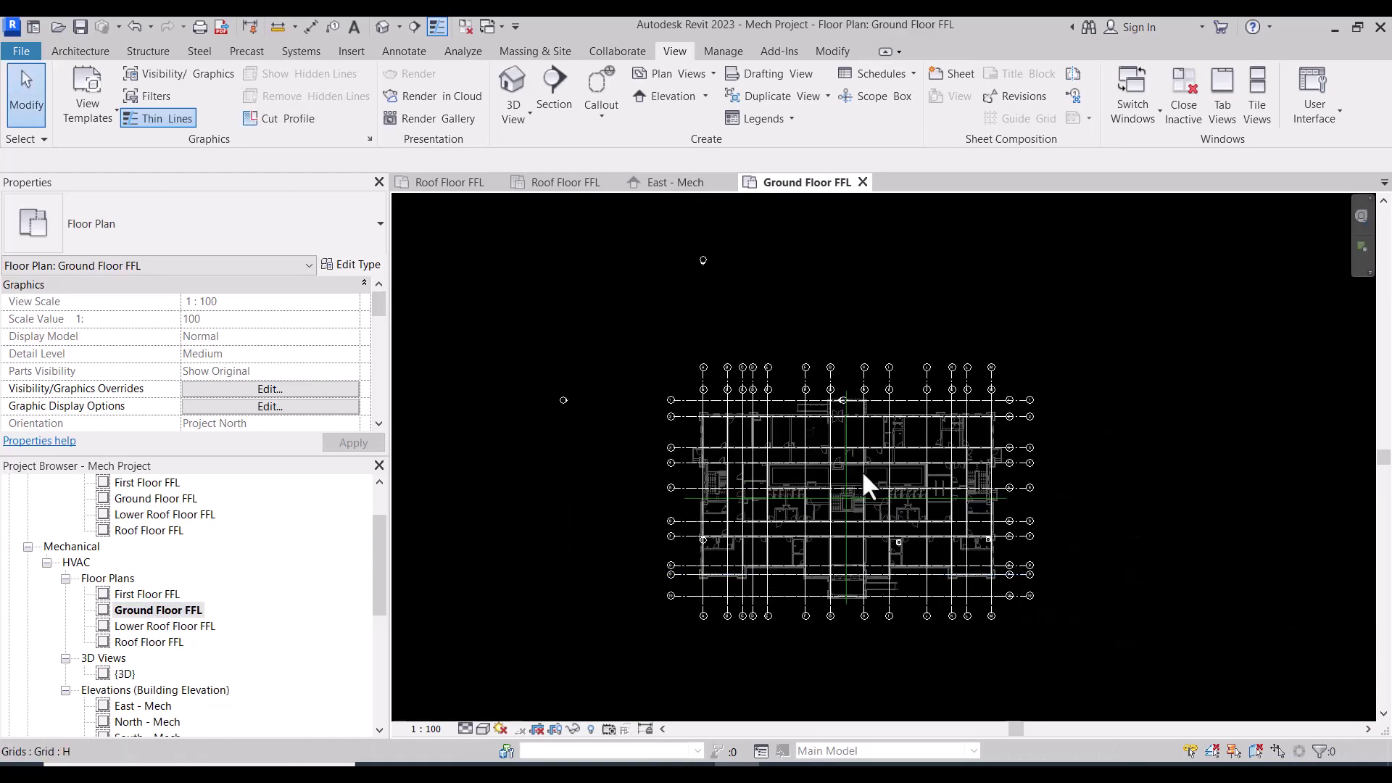
Close the East - Mech elevation tab after checking the Roof Floor FFL views.
{"action": "scroll", "coordinate": [844, 553], "scroll_direction": "up", "scroll_amount": 2}
{"action": "scroll", "coordinate": [823, 337], "scroll_direction": "down", "scroll_amount": 2}
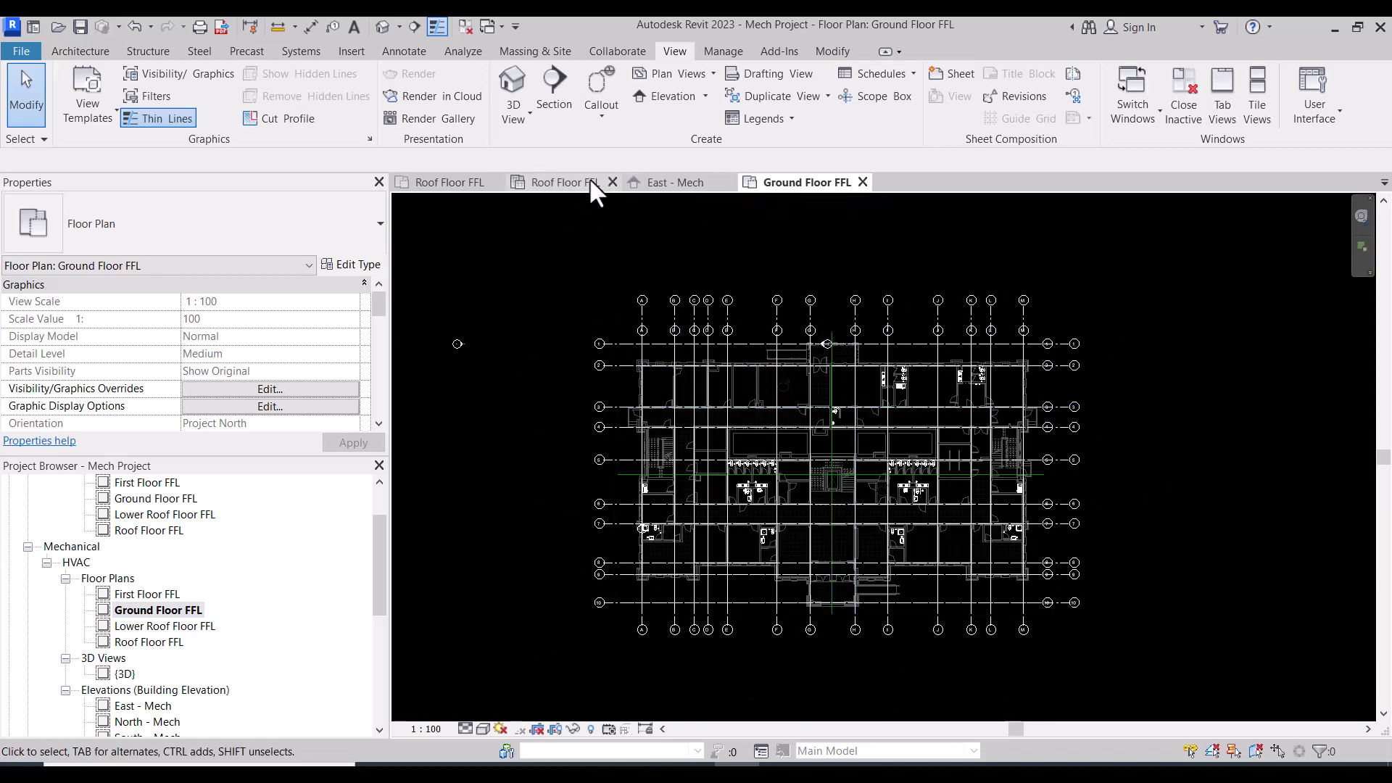
{"action": "left_click", "coordinate": [464, 182]}
{"action": "left_click", "coordinate": [552, 182]}
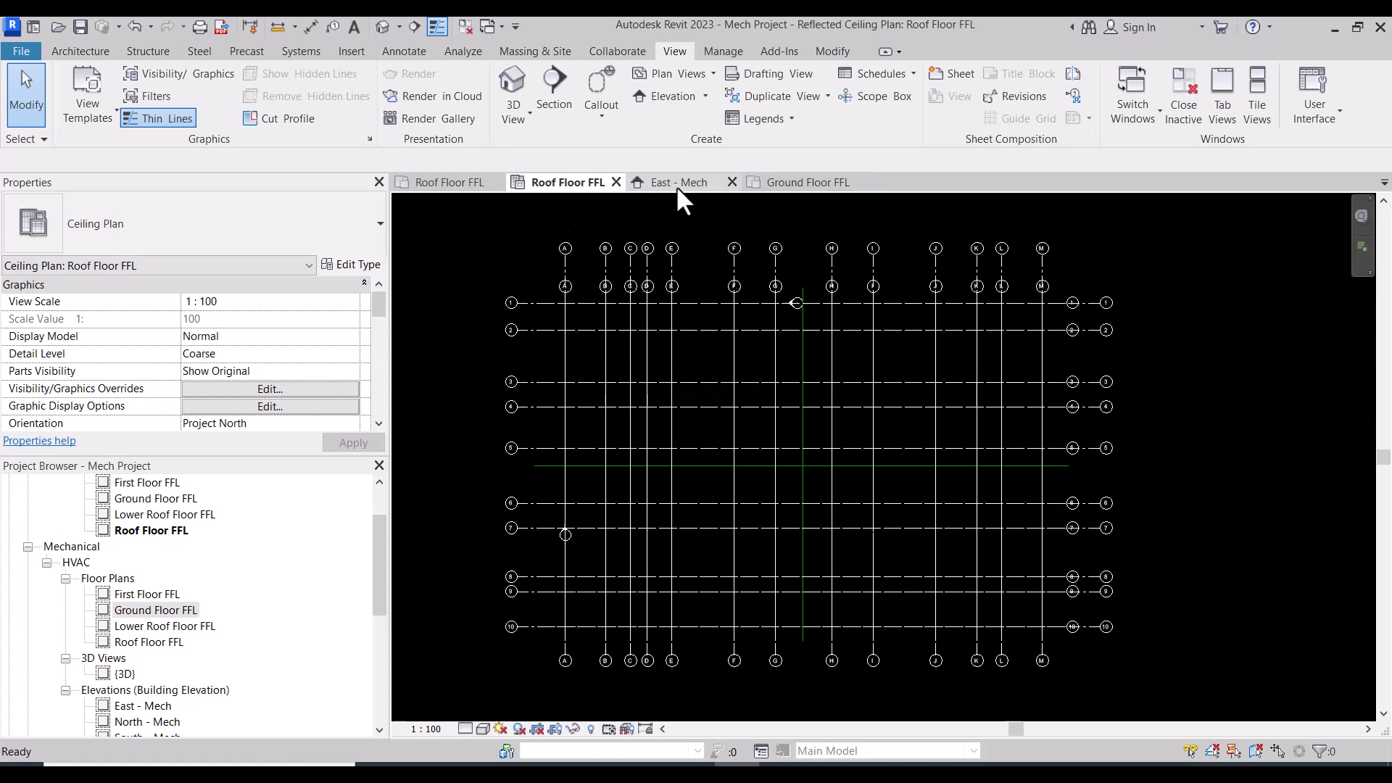
{"action": "left_click", "coordinate": [732, 182]}
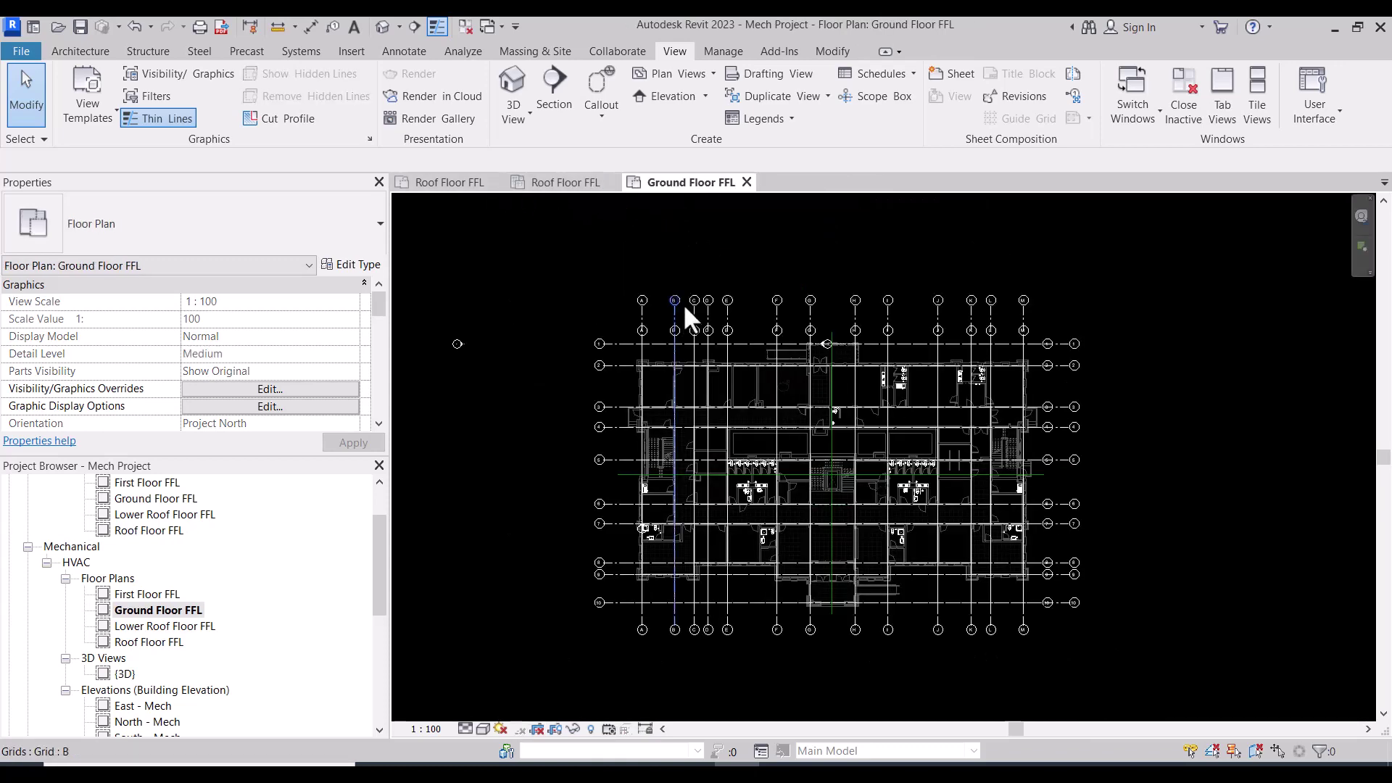
Close all inactive views, keeping Ground Floor FFL, and switch to the Word checklist.
{"action": "scroll", "coordinate": [674, 275], "scroll_direction": "up", "scroll_amount": 1}
{"action": "scroll", "coordinate": [668, 262], "scroll_direction": "up", "scroll_amount": 1}
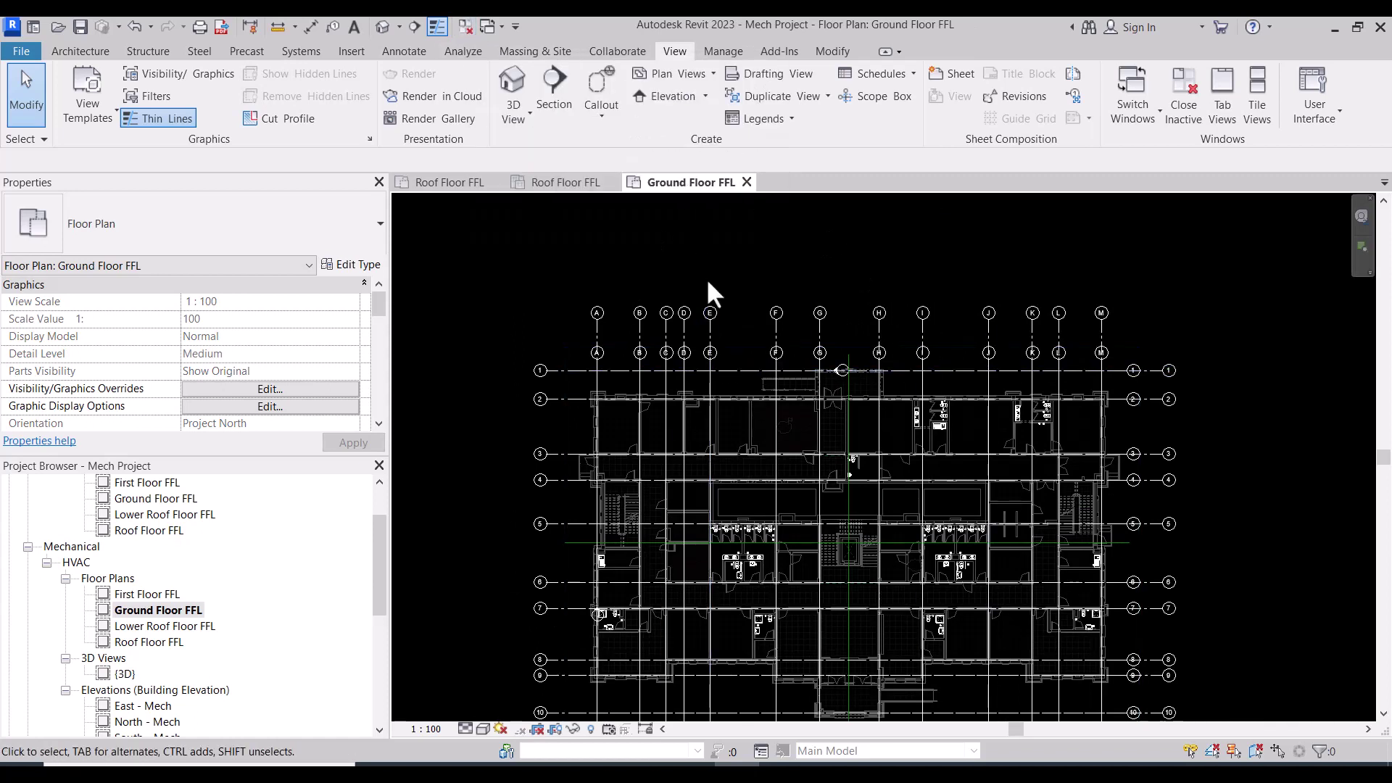
{"action": "scroll", "coordinate": [689, 394], "scroll_direction": "up", "scroll_amount": 2}
{"action": "scroll", "coordinate": [705, 389], "scroll_direction": "down", "scroll_amount": 1}
{"action": "scroll", "coordinate": [706, 386], "scroll_direction": "down", "scroll_amount": 1}
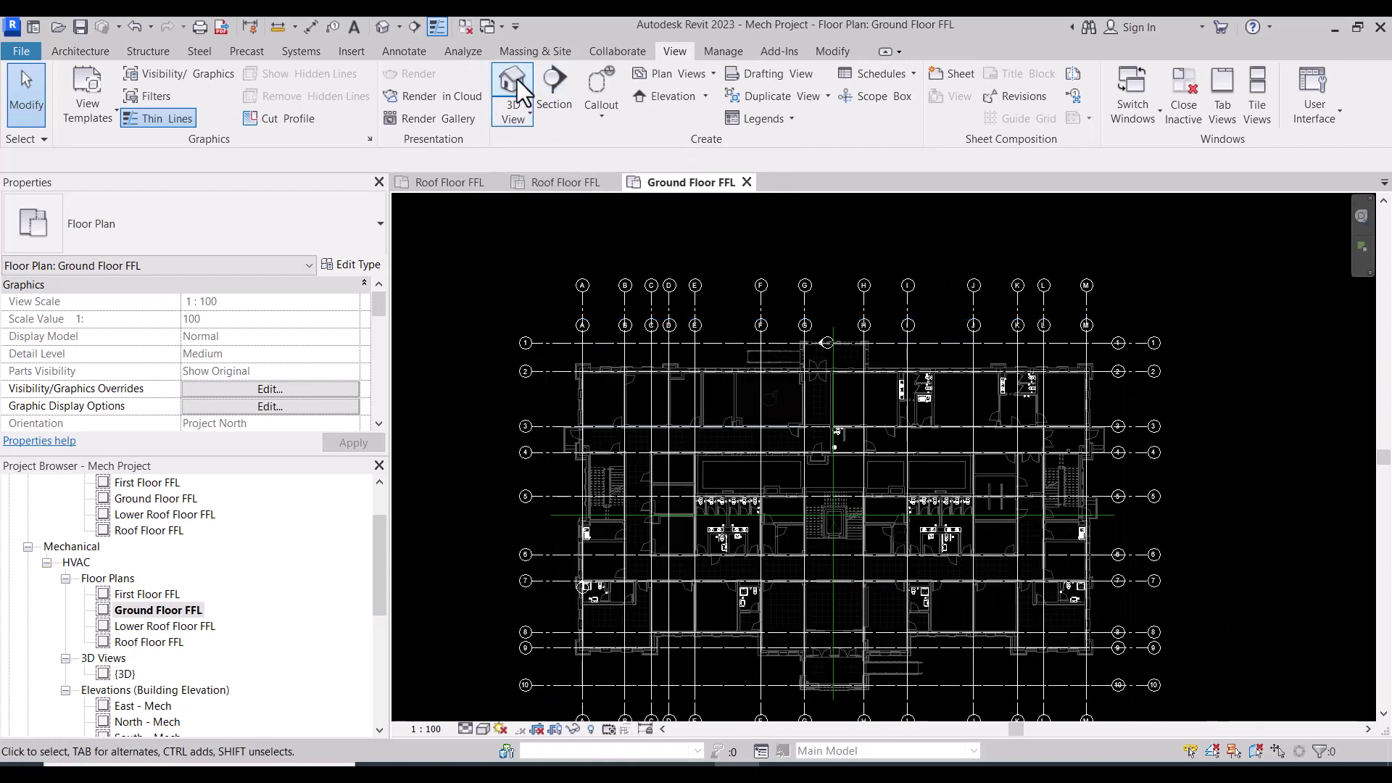
{"action": "left_click", "coordinate": [467, 28]}
{"action": "scroll", "coordinate": [721, 276], "scroll_direction": "down", "scroll_amount": 2}
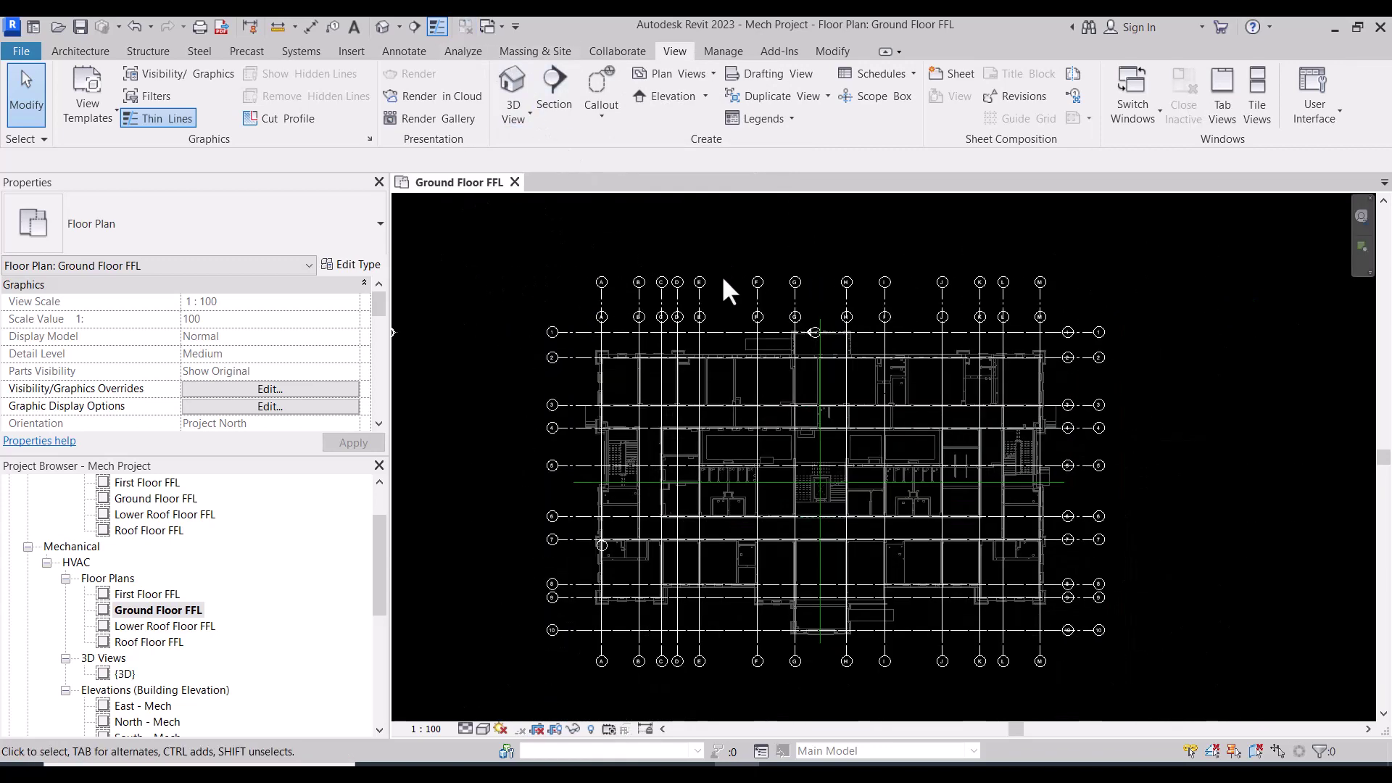
{"action": "scroll", "coordinate": [903, 353], "scroll_direction": "up", "scroll_amount": 1}
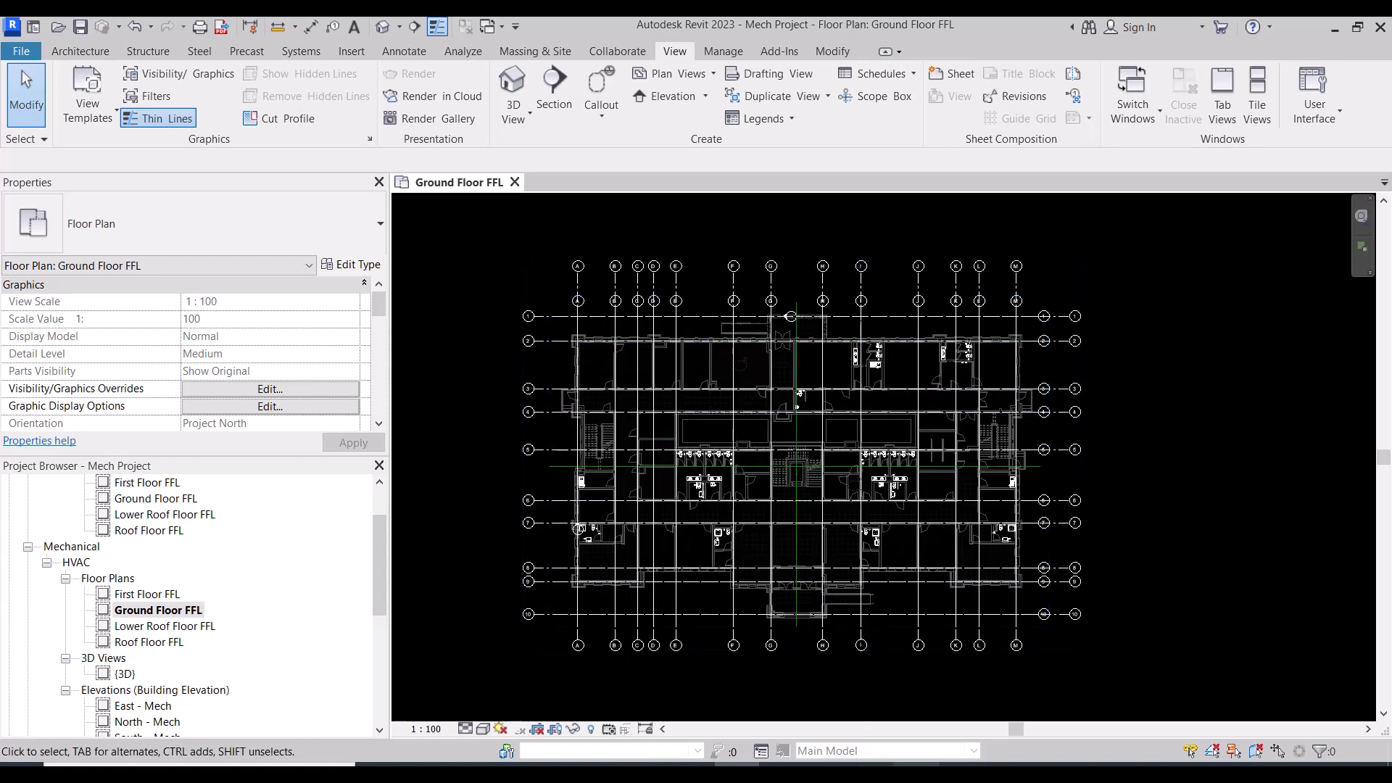
{"action": "left_click", "coordinate": [917, 765]}
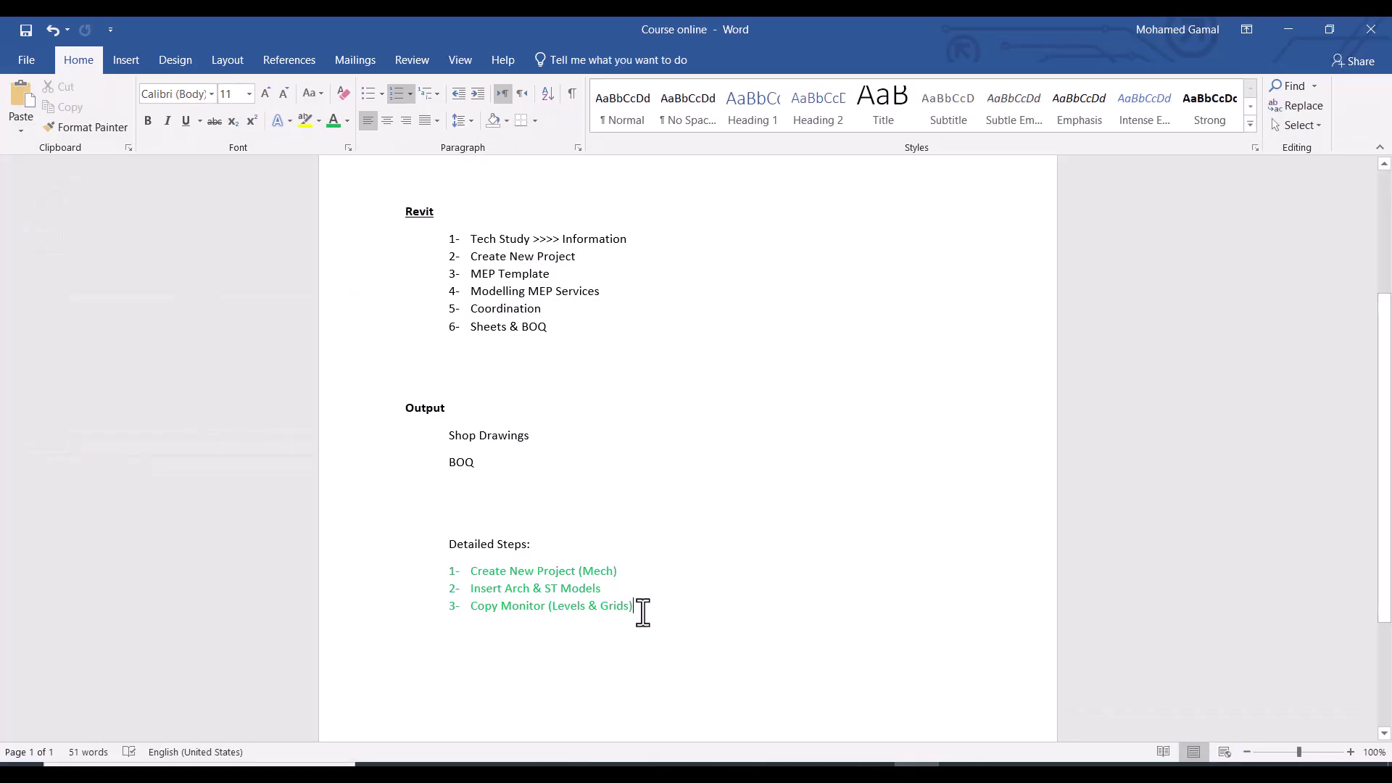
Add step 4 'Create Floor &' under item 3 in the Word checklist.
{"action": "key", "text": "Return"}
{"action": "type", "text": "Create Floor"}
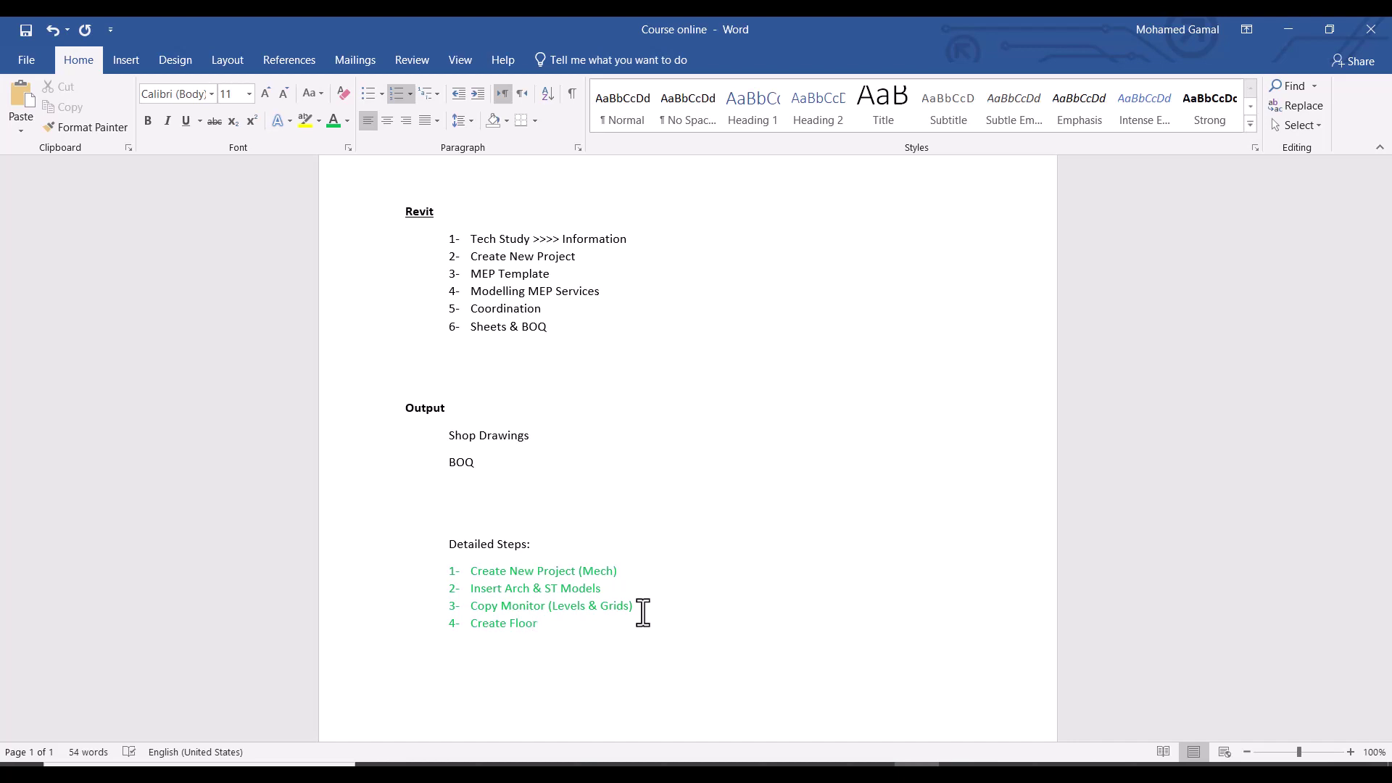
{"action": "type", "text": "& Ceiling Plans"}
Minimize Word and window-select across the Ground Floor FFL plan, picking the linked Ps AR_2023.rvt model.
{"action": "left_click", "coordinate": [1267, 40]}
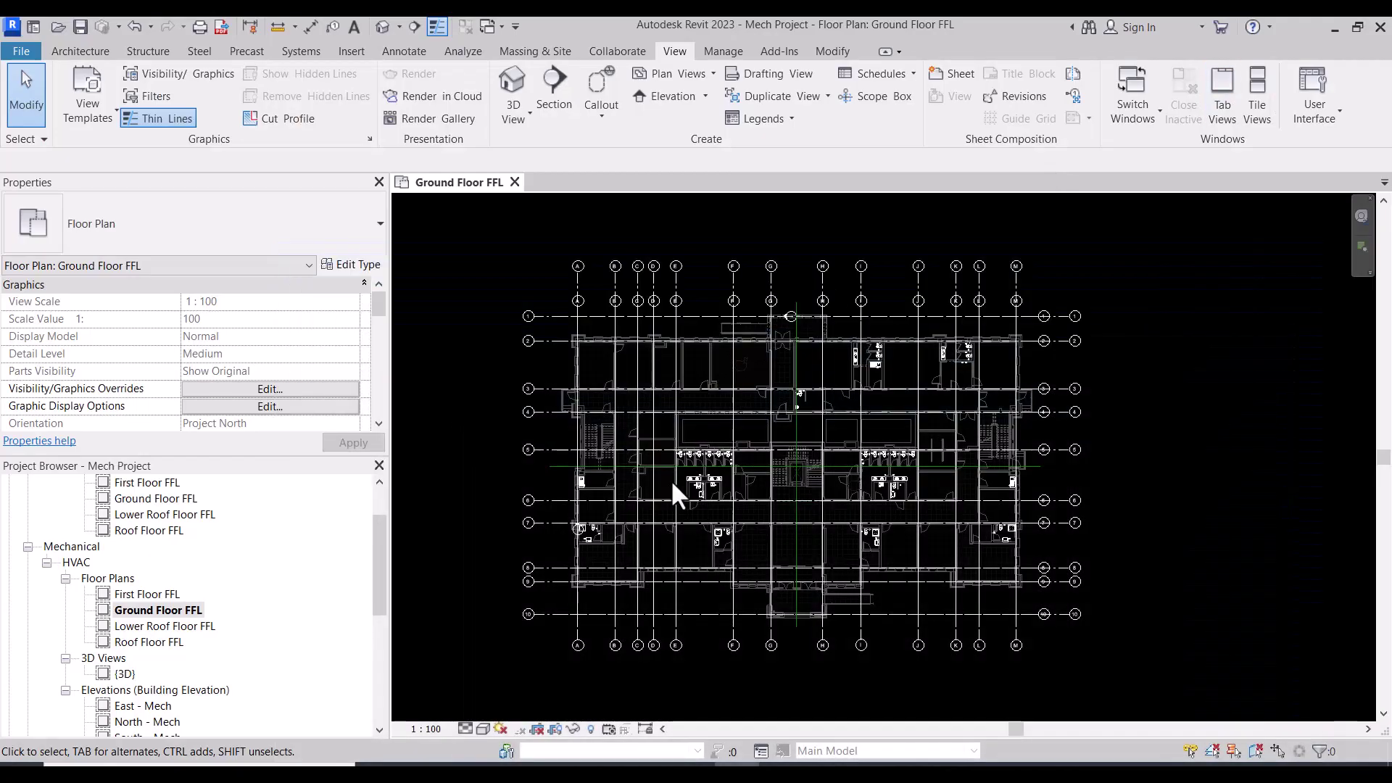
{"action": "scroll", "coordinate": [153, 623], "scroll_direction": "up", "scroll_amount": 1}
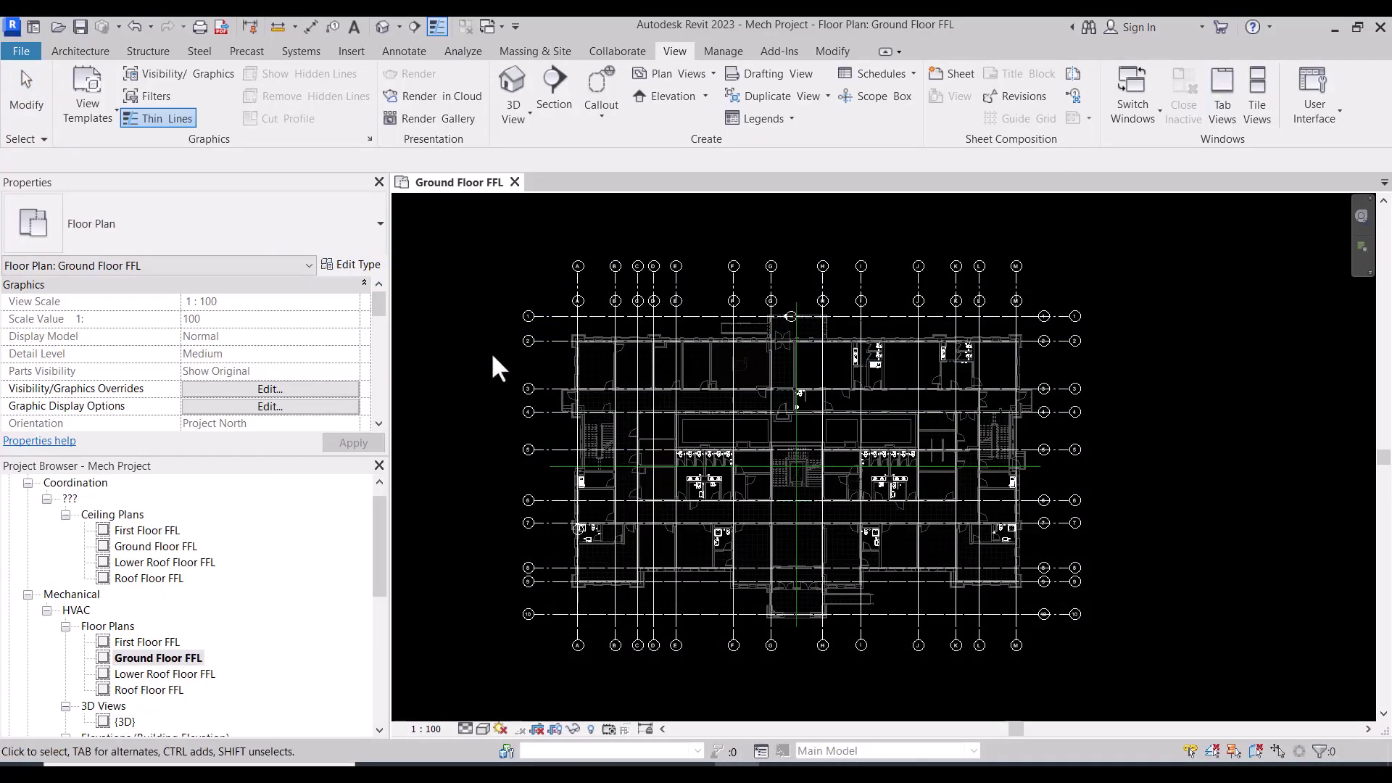
{"action": "mouse_move", "coordinate": [449, 235]}
{"action": "left_mouse_down"}
{"action": "mouse_move", "coordinate": [1206, 661]}
{"action": "mouse_move", "coordinate": [433, 314]}
{"action": "left_mouse_up"}
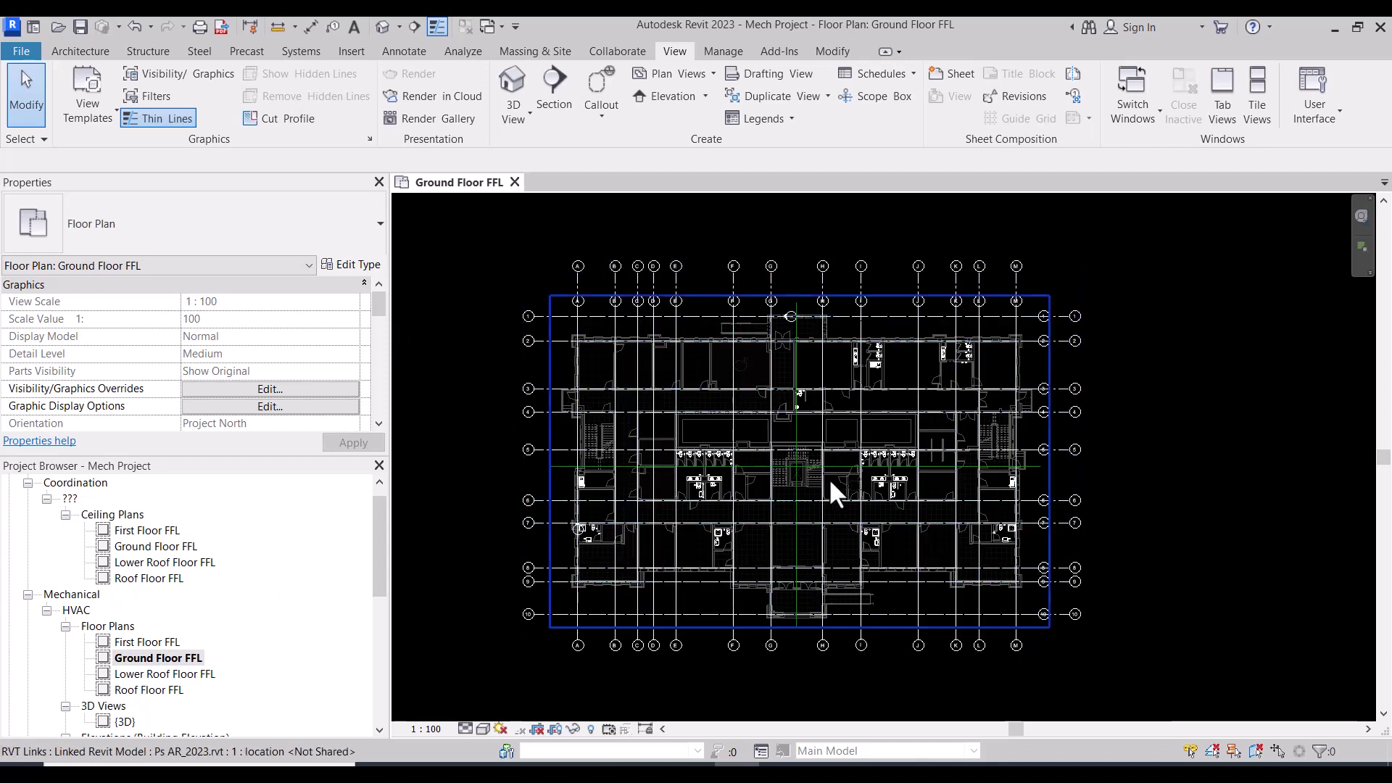
{"action": "scroll", "coordinate": [829, 478], "scroll_direction": "down", "scroll_amount": 1}
{"action": "scroll", "coordinate": [751, 455], "scroll_direction": "up", "scroll_amount": 1}
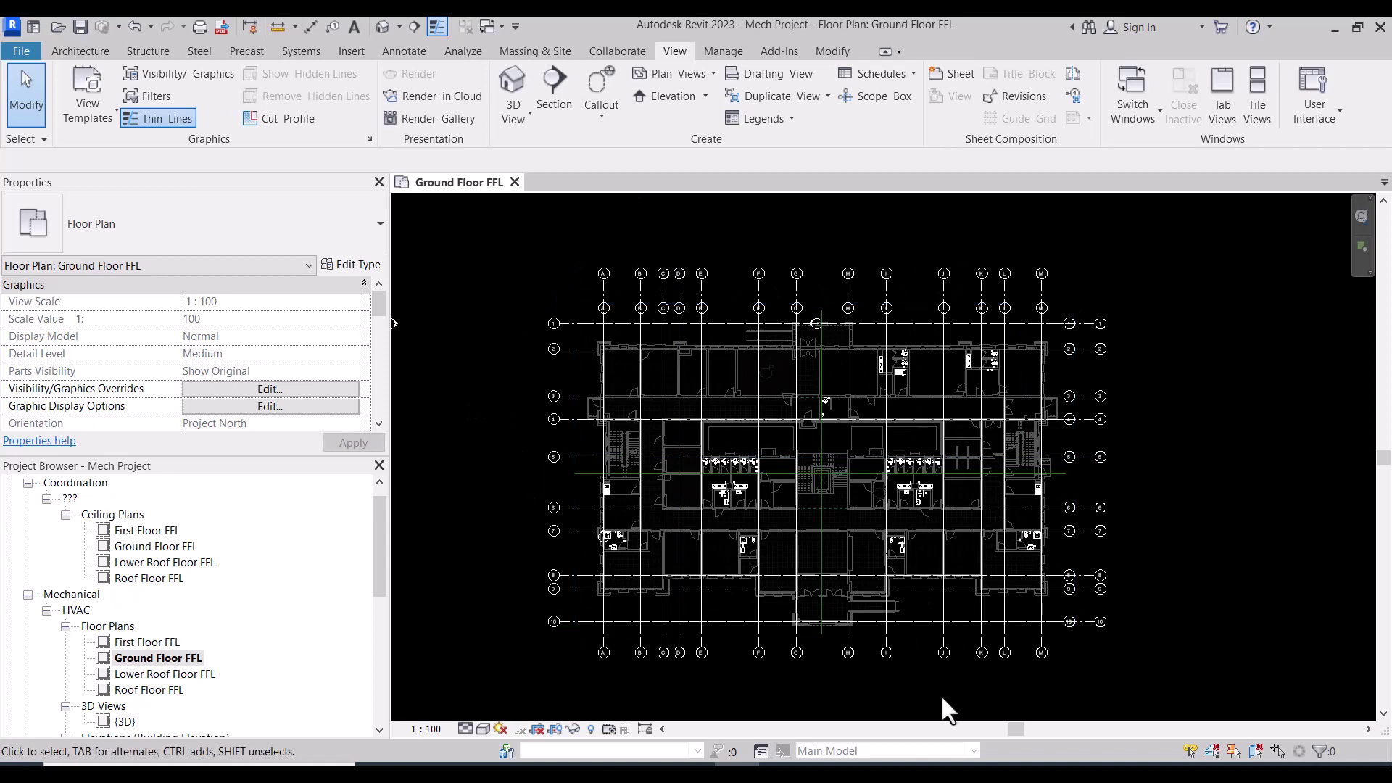
{"action": "scroll", "coordinate": [158, 615], "scroll_direction": "up", "scroll_amount": 1}
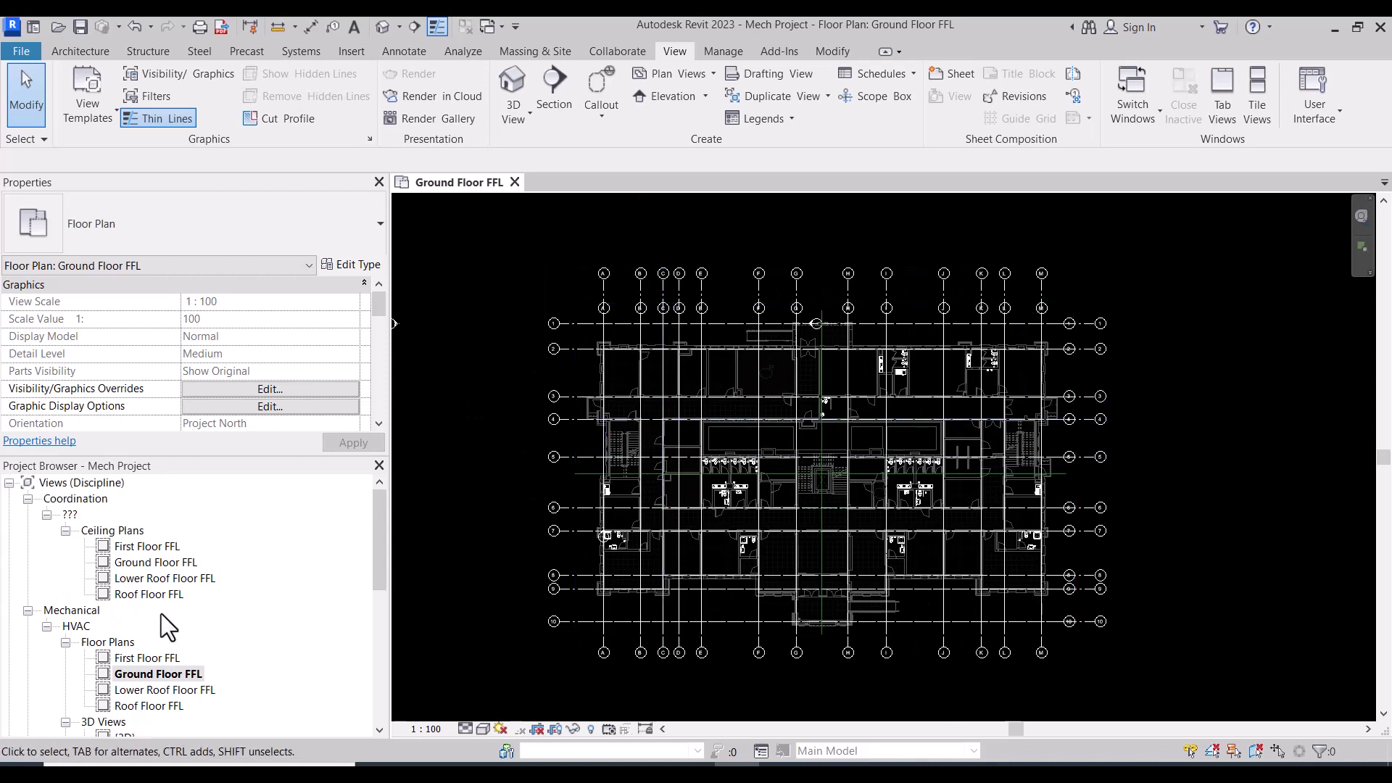